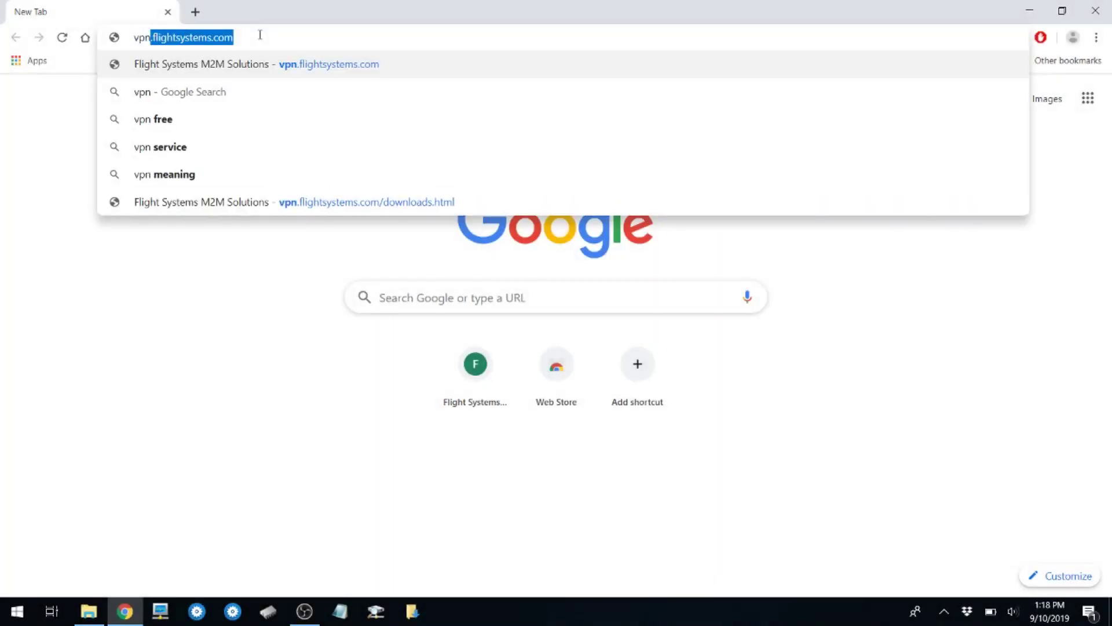
# Step: Download M327V2_2_0_X.zip, the Version 2.0 Full Package, from vpn.flightsystems.com's Downloads page
pyautogui.press('Return')
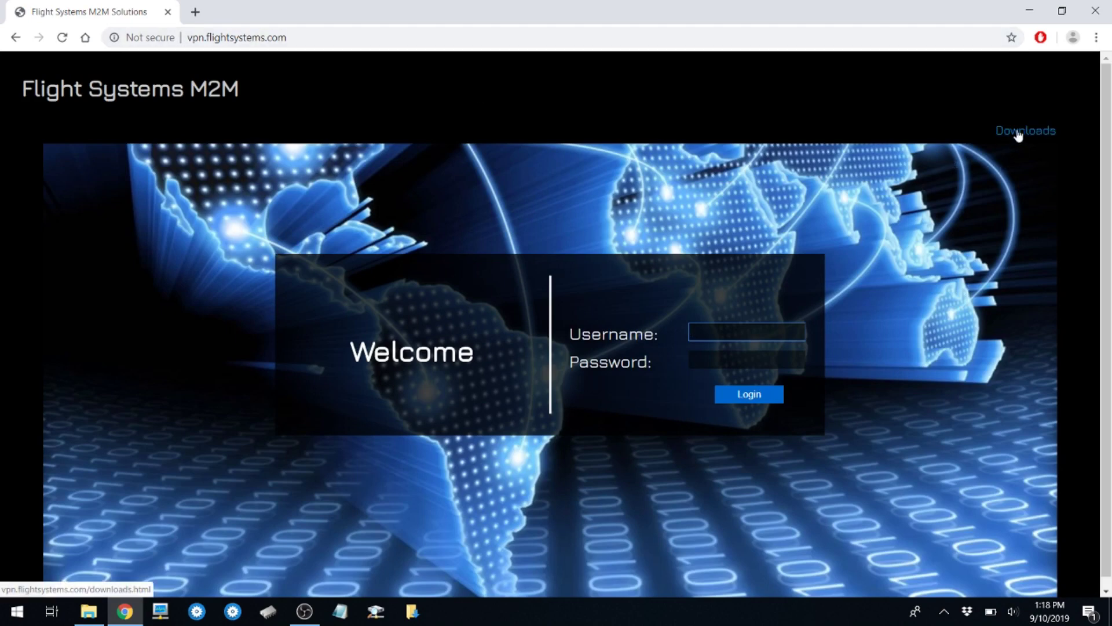
pyautogui.click(1017, 132)
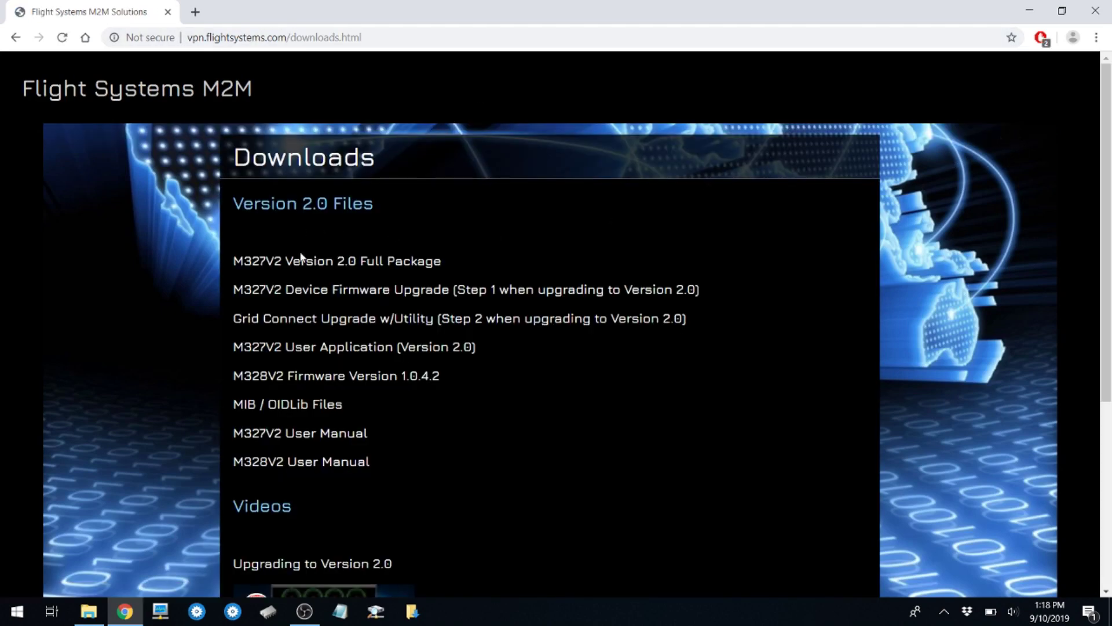
pyautogui.click(373, 264)
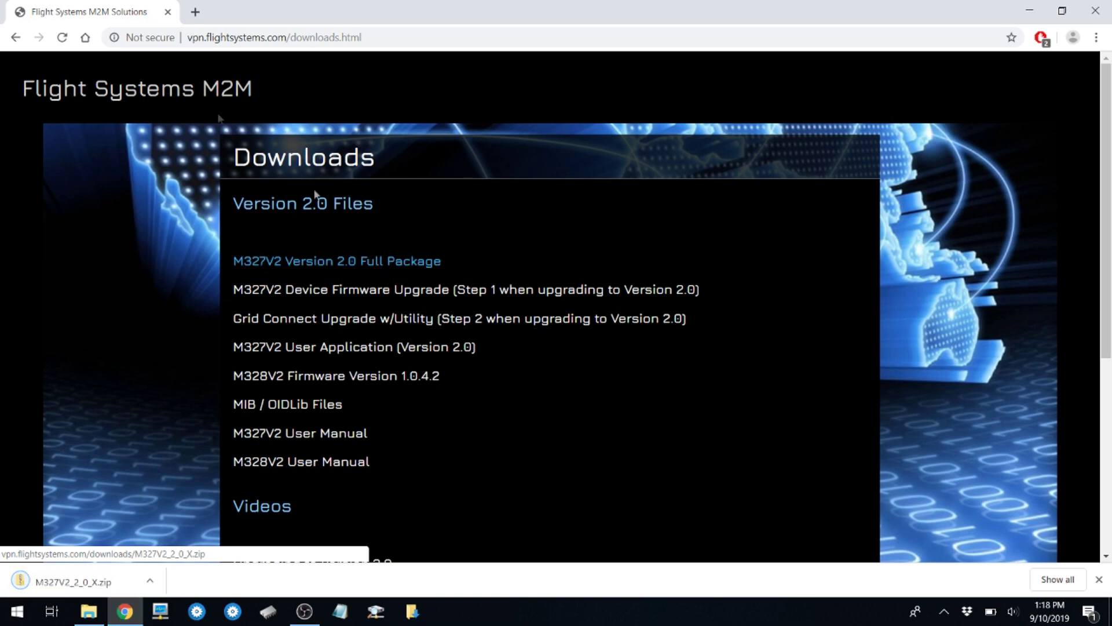
# Step: Extract M327V2_2_0_X.zip into its default folder, then delete the zip
pyautogui.click(167, 12)
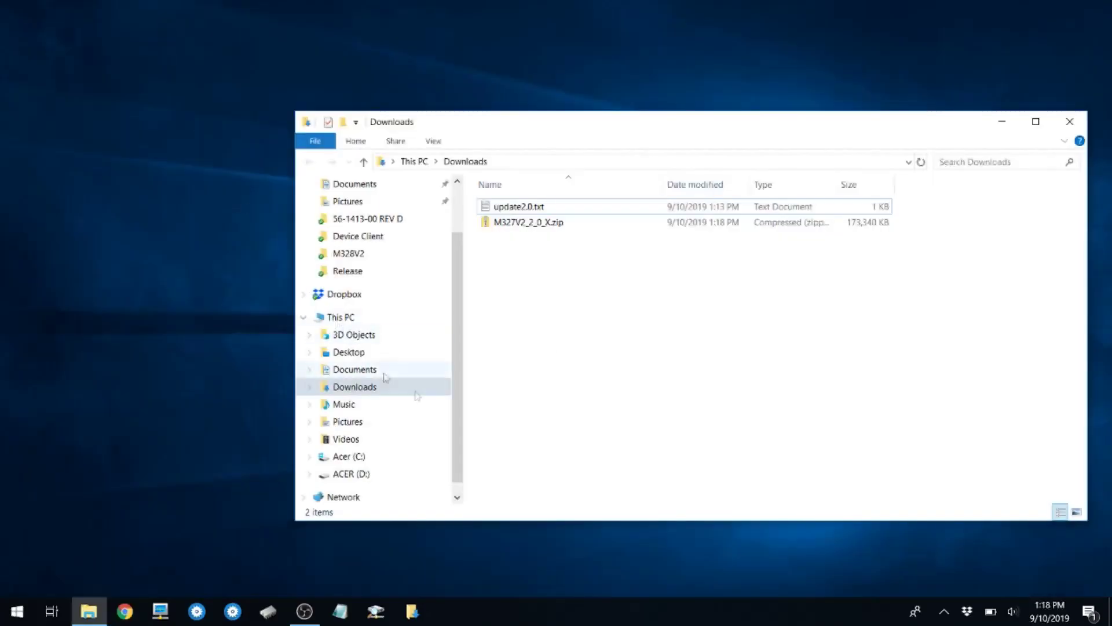
pyautogui.click(526, 229)
pyautogui.rightClick(526, 228)
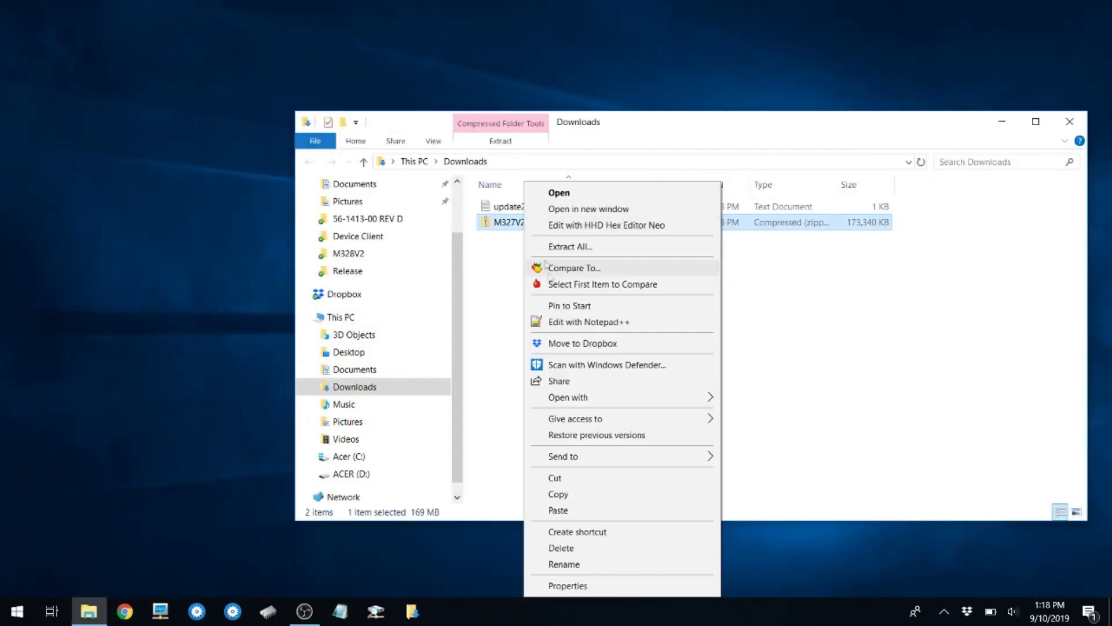
pyautogui.click(574, 253)
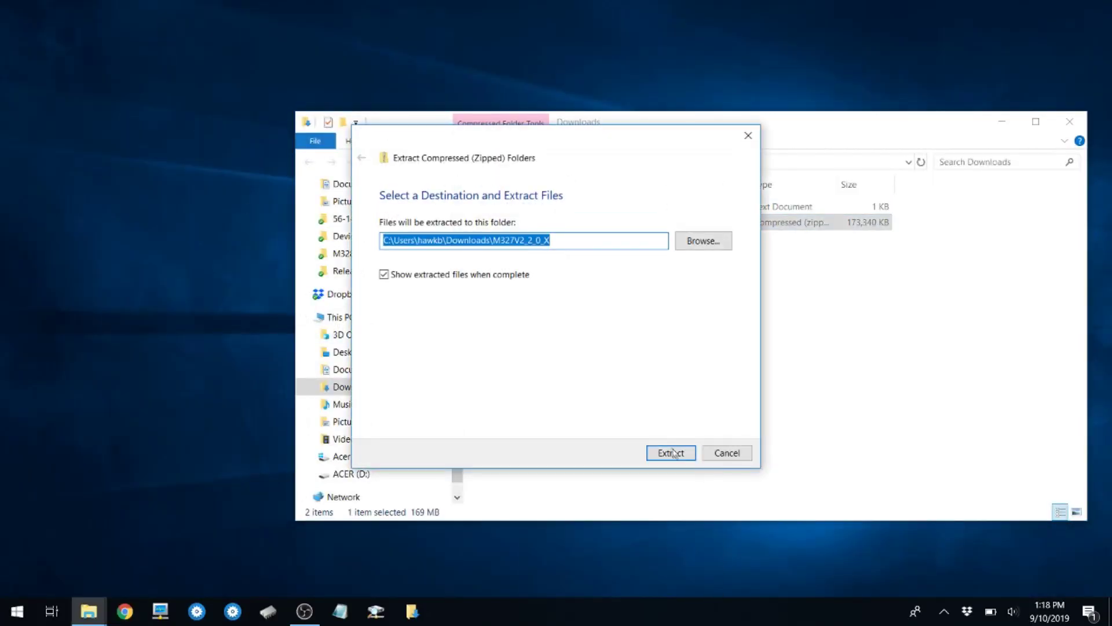
pyautogui.click(672, 452)
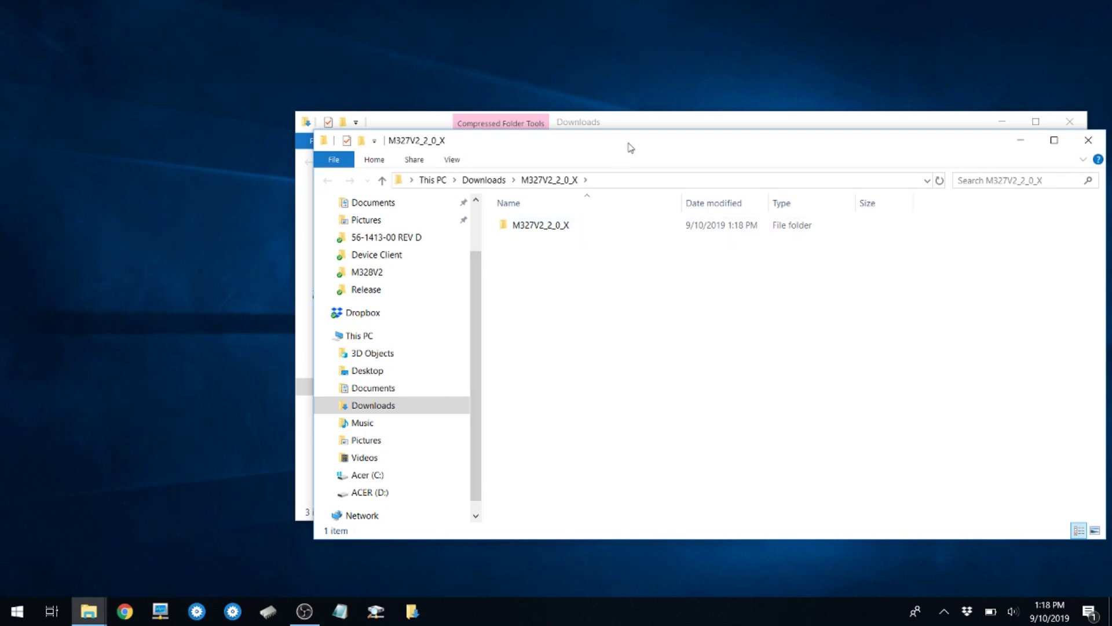
pyautogui.moveTo(630, 147); pyautogui.dragTo(463, 264)
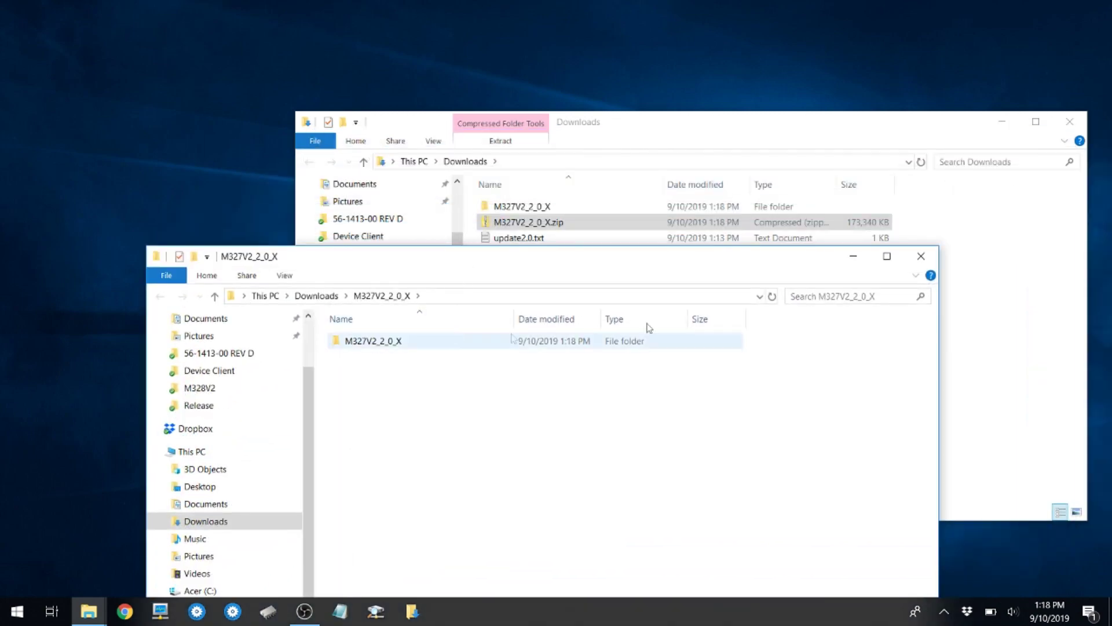
pyautogui.click(921, 256)
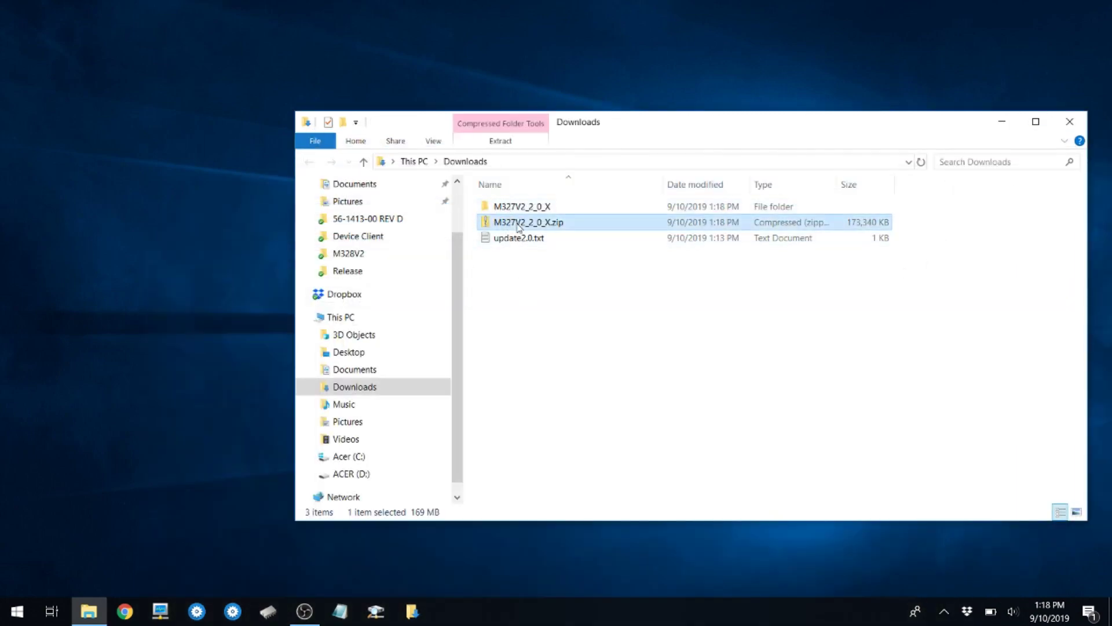
pyautogui.press('Delete')
pyautogui.click(746, 307)
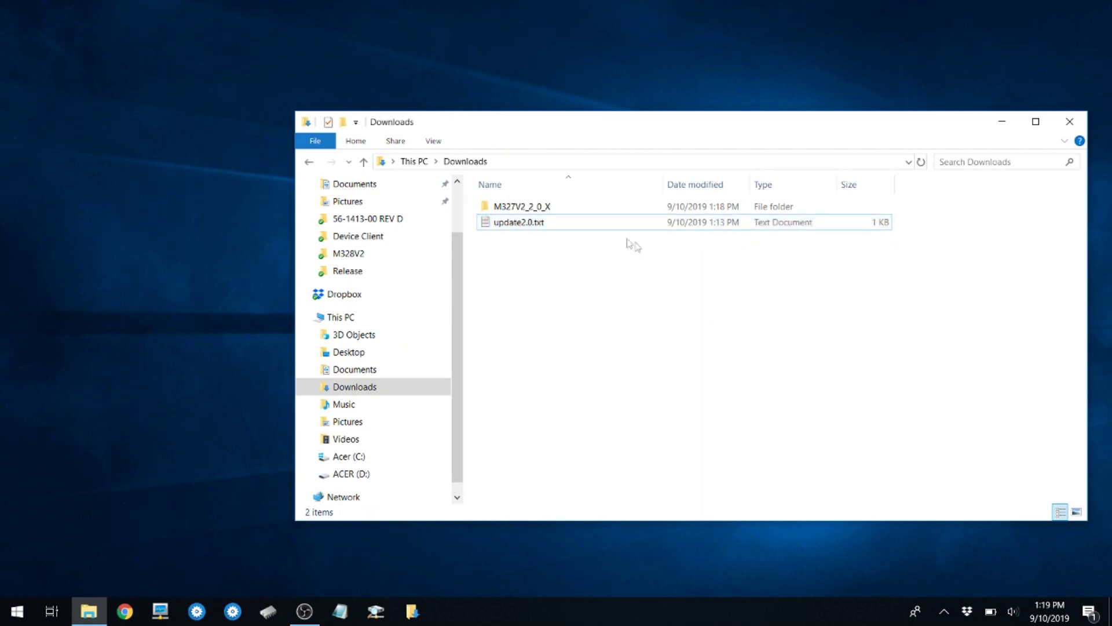
# Step: Go into M327V2_2_0_X > Device Firmware Upgrade - DFU > Dfuse and run the DfuSe Demo setup
pyautogui.doubleClick(549, 208)
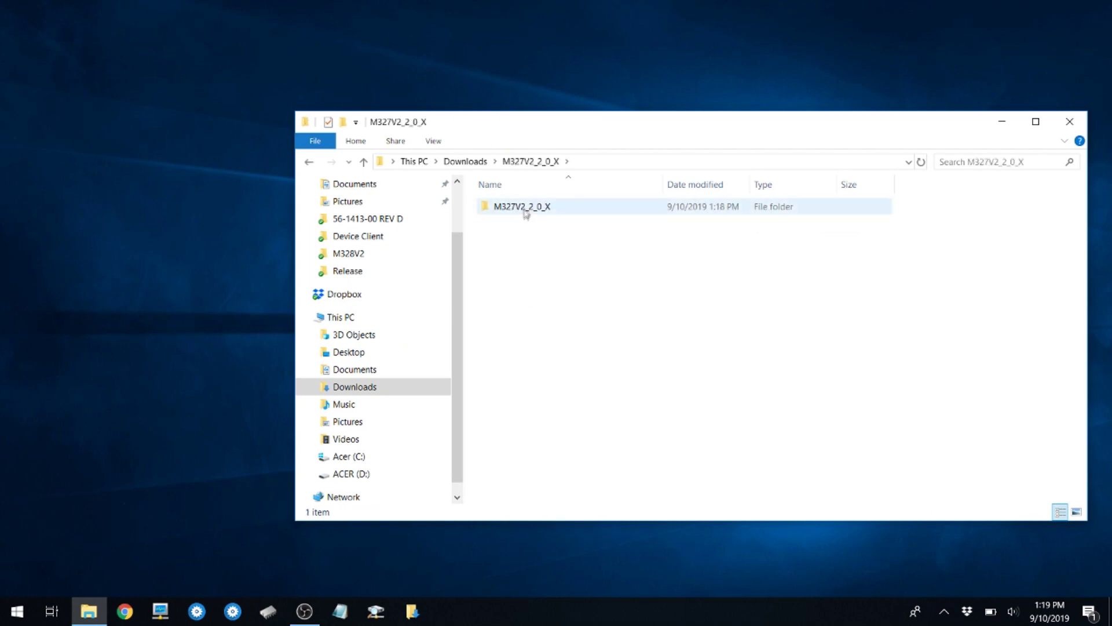
pyautogui.doubleClick(525, 210)
pyautogui.doubleClick(553, 212)
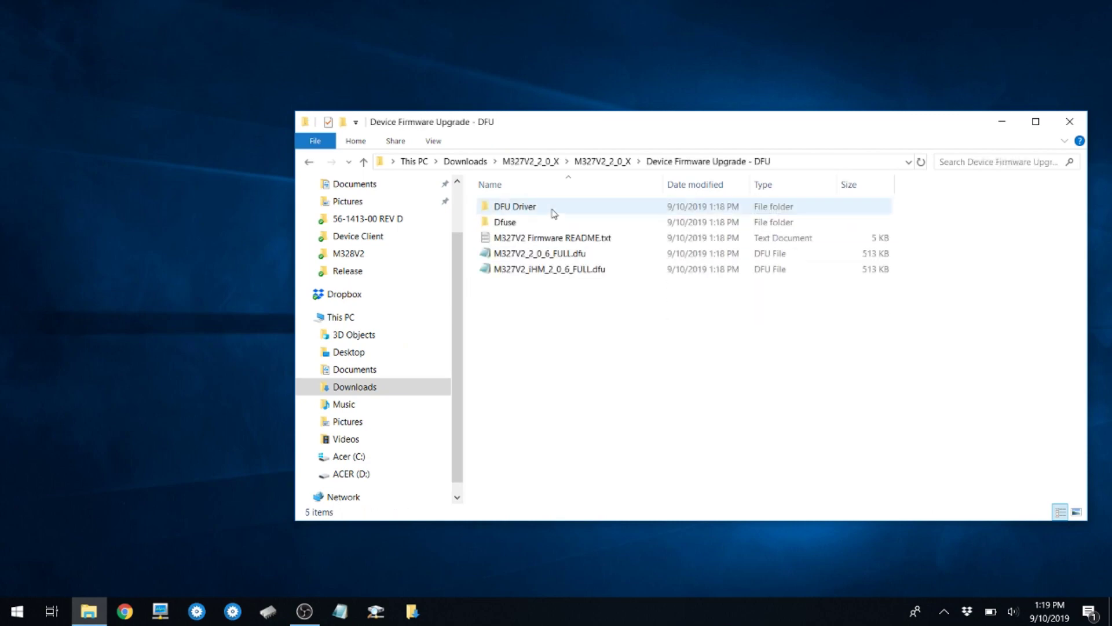
pyautogui.doubleClick(508, 223)
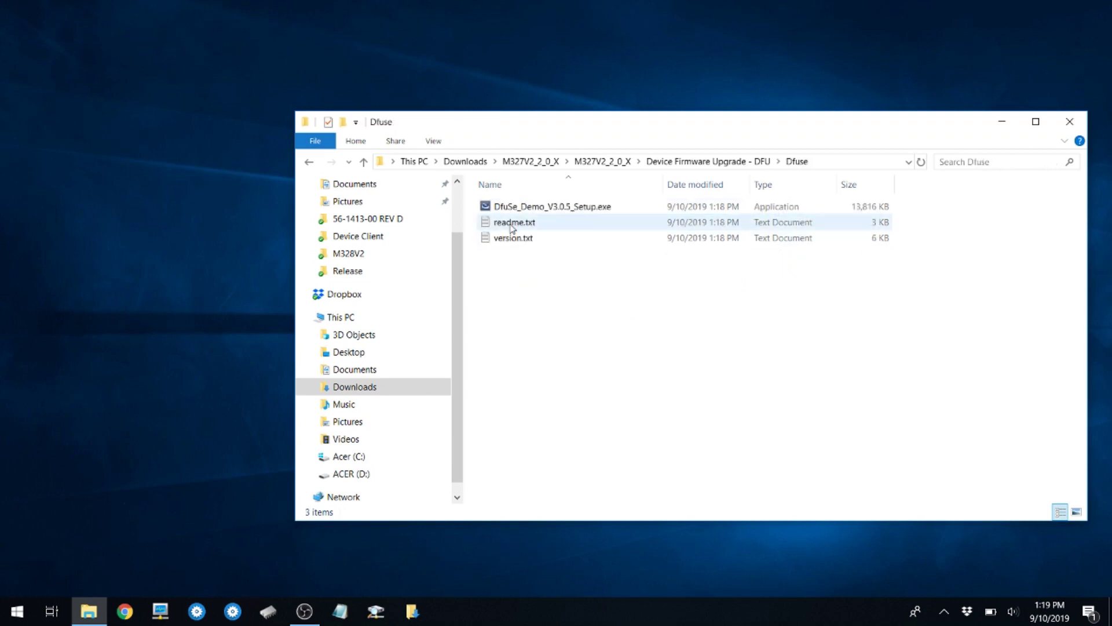
pyautogui.doubleClick(566, 207)
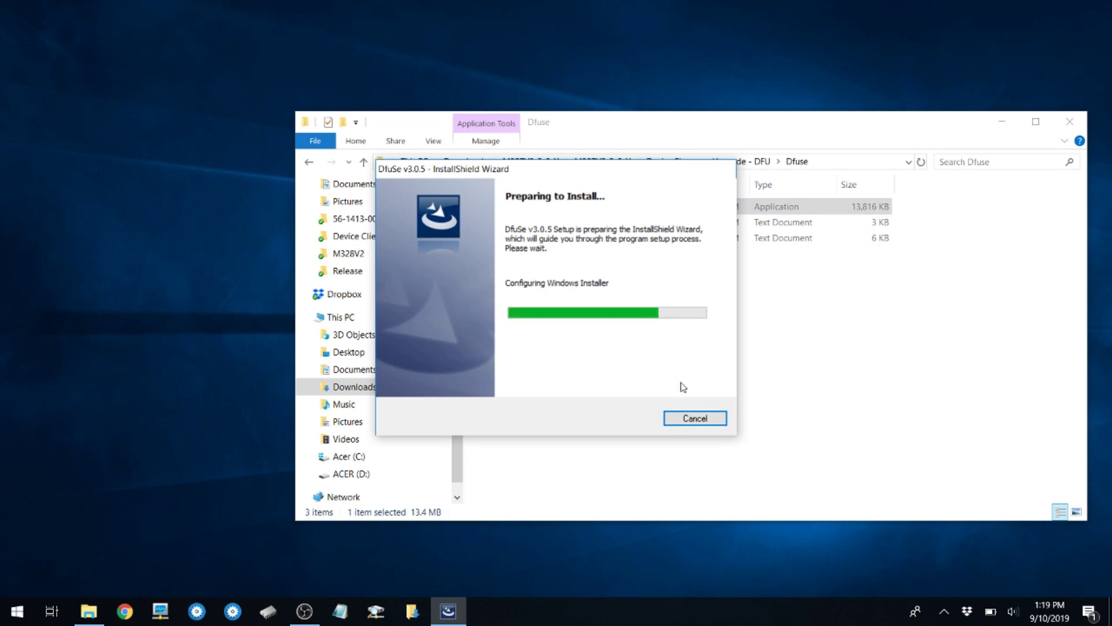
# Step: Choose Repair for the existing DfuSe v3.0.5 installation, install, and finish the wizard
pyautogui.click(634, 428)
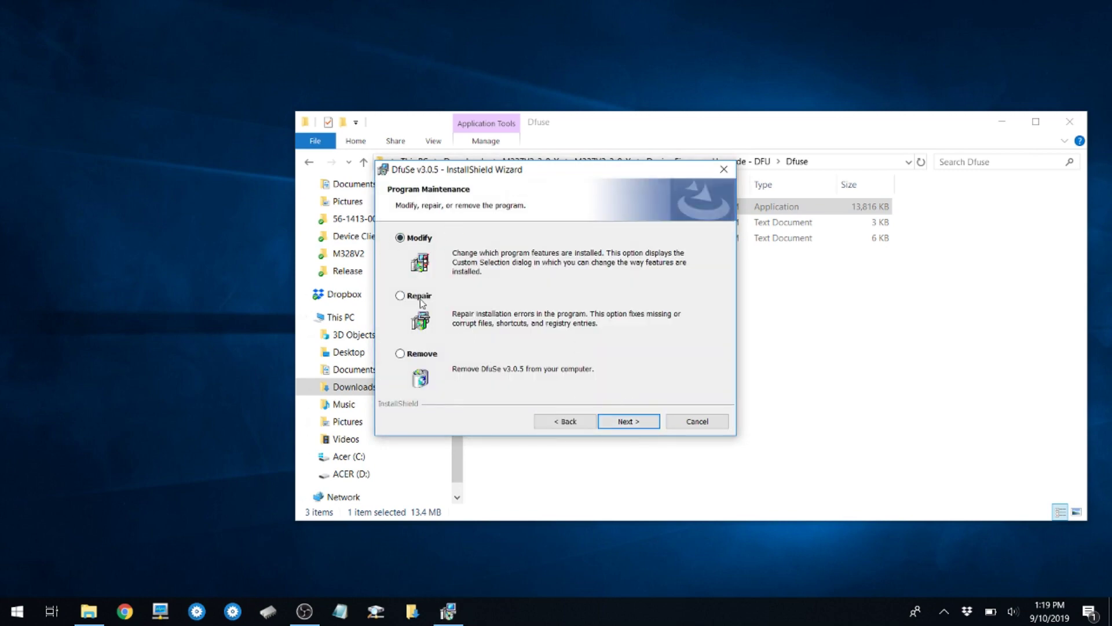
pyautogui.click(620, 423)
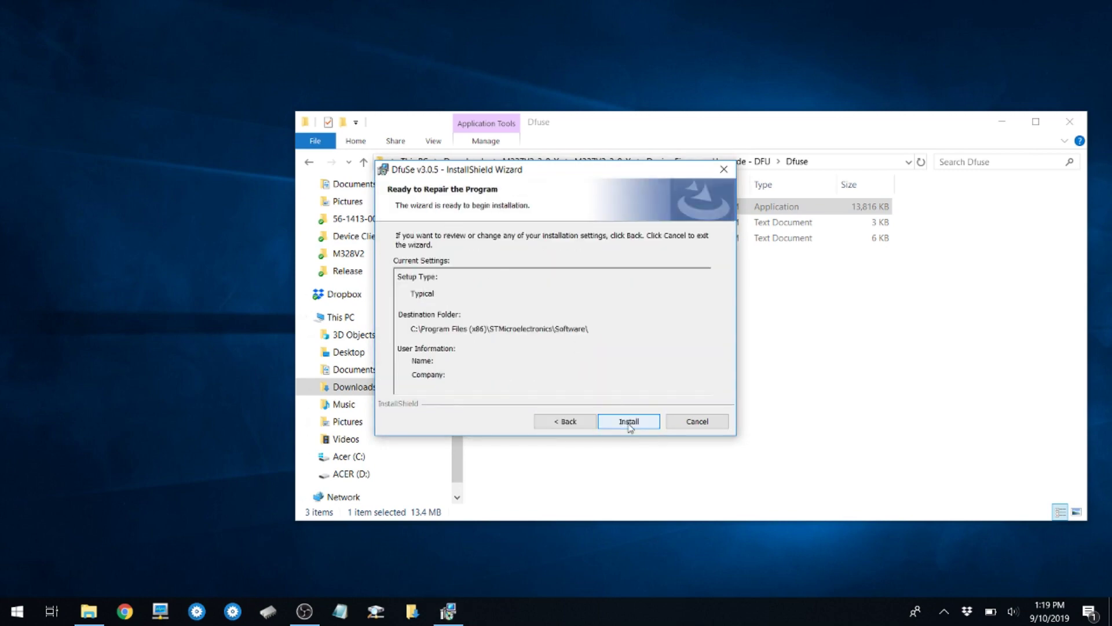
pyautogui.click(631, 422)
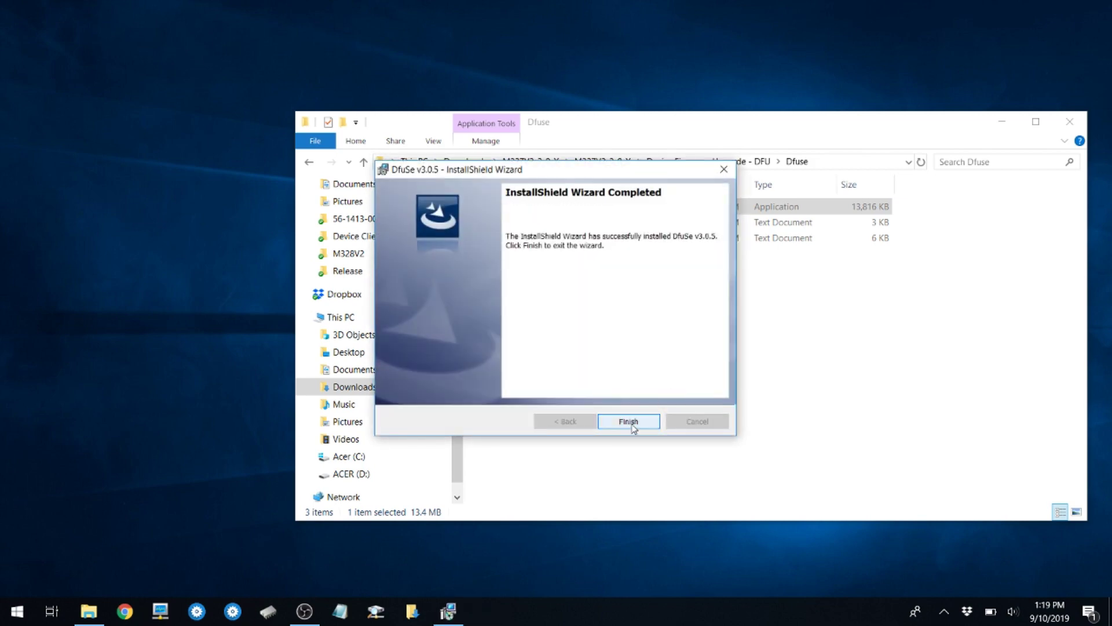
pyautogui.click(630, 423)
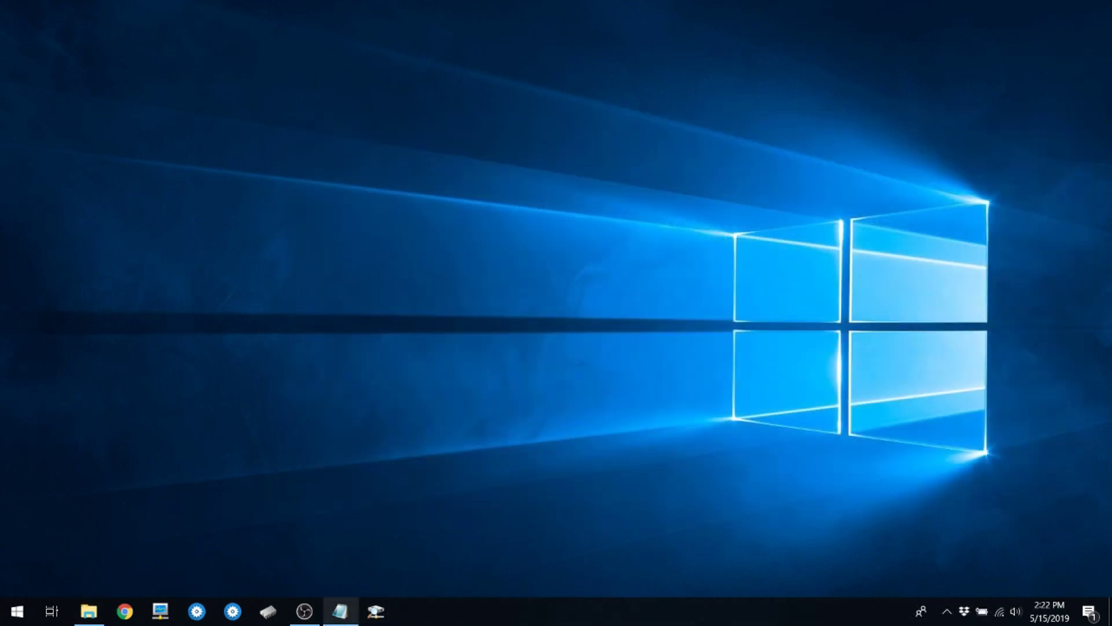
# Step: Launch DfuSe Demo and select STM Device in DFU Mode as the DFU device
pyautogui.click(268, 612)
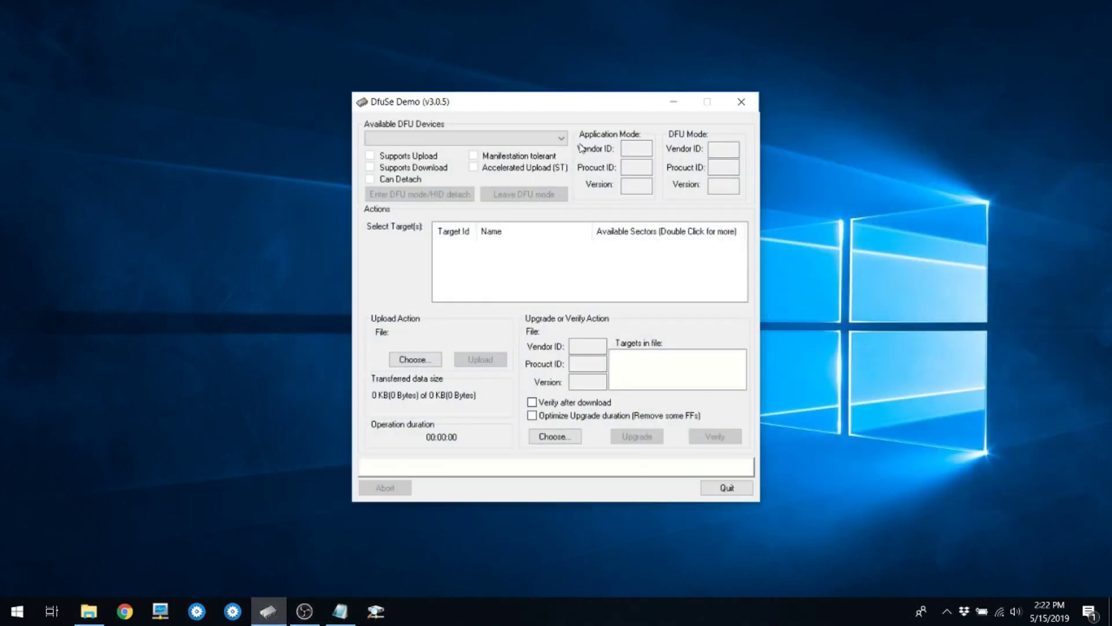
pyautogui.click(562, 139)
pyautogui.click(557, 141)
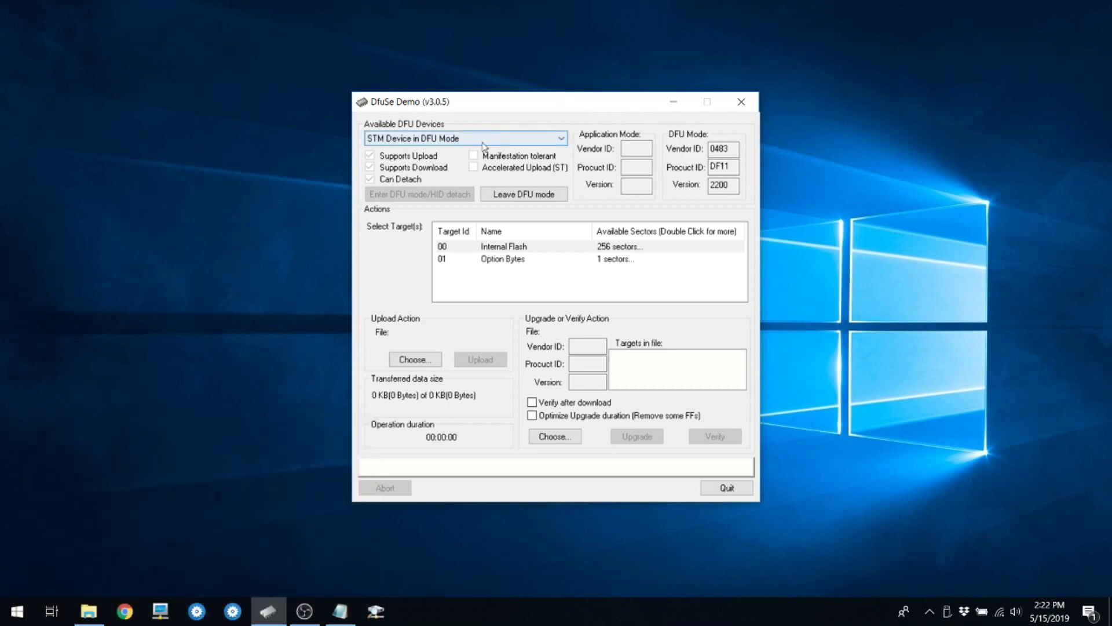
pyautogui.click(483, 142)
pyautogui.click(484, 147)
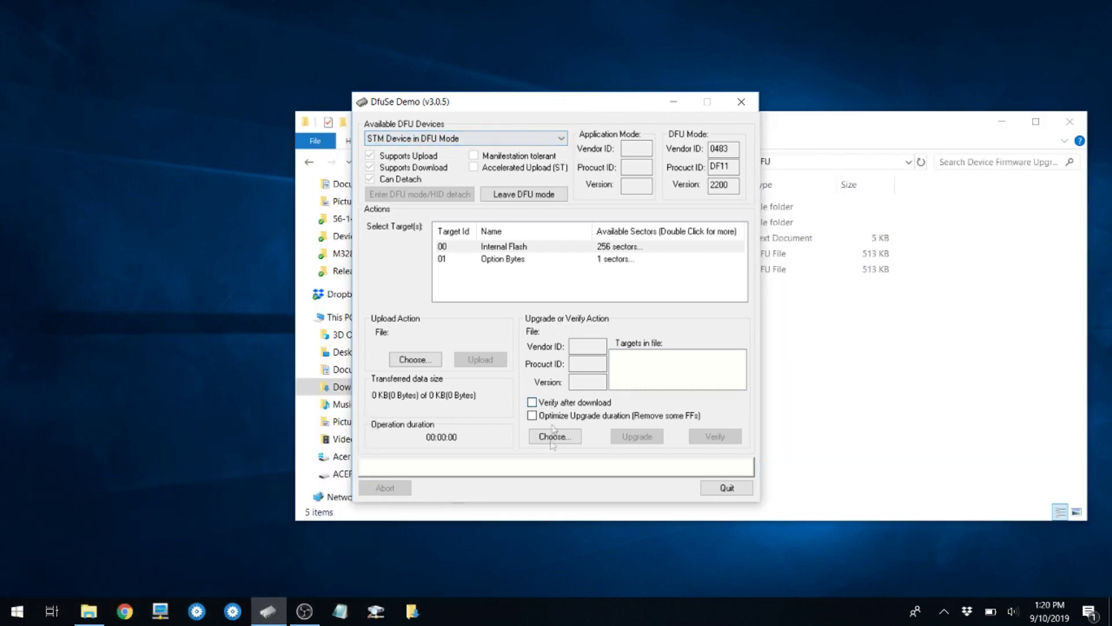
# Step: Load M327V2_iHM_2_0_6_FULL.dfu from the Device Firmware Upgrade - DFU folder
pyautogui.click(554, 437)
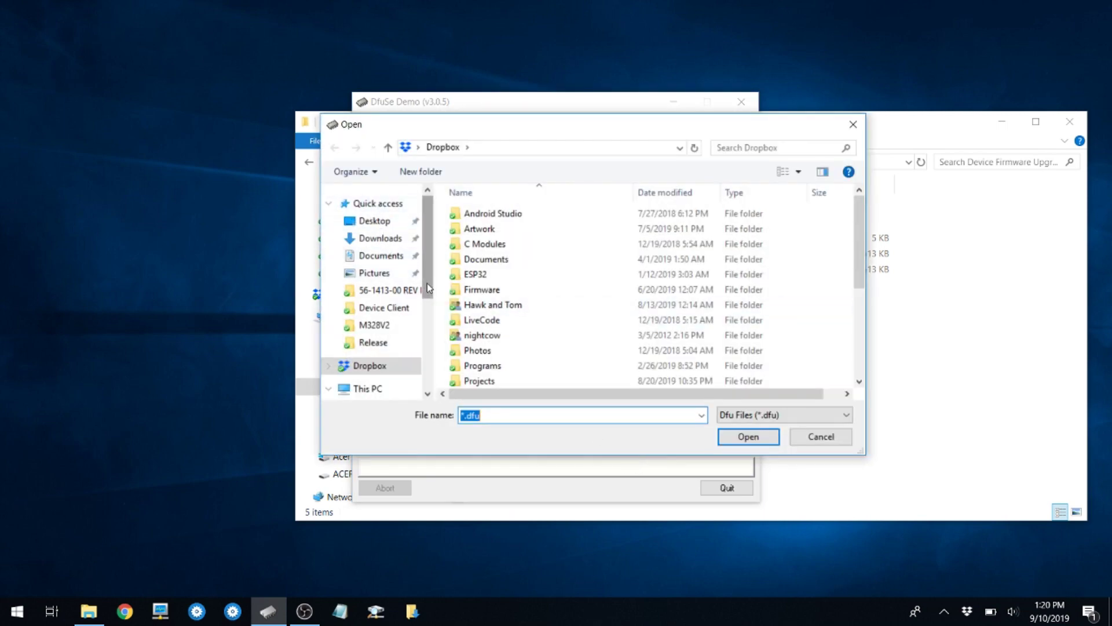
pyautogui.click(363, 239)
pyautogui.doubleClick(522, 215)
pyautogui.doubleClick(520, 219)
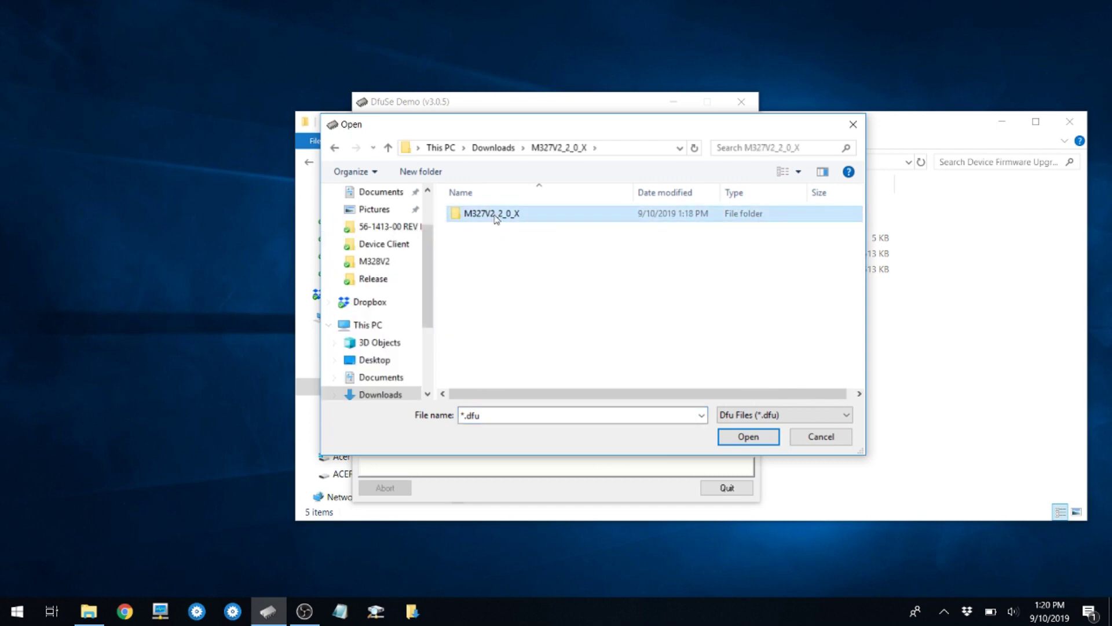
pyautogui.doubleClick(523, 214)
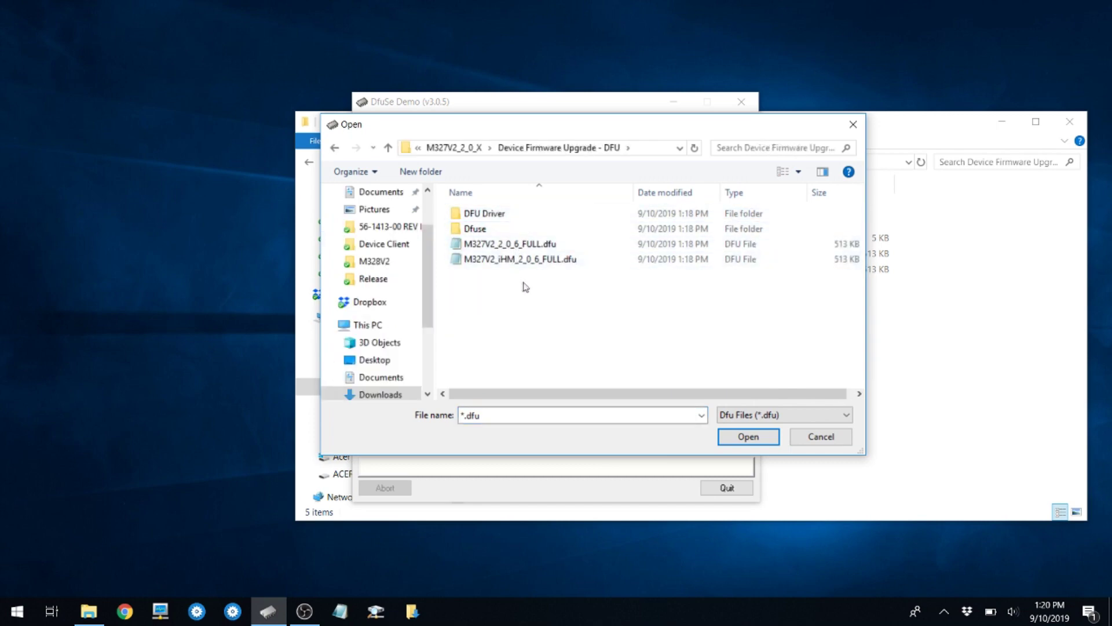
pyautogui.click(505, 260)
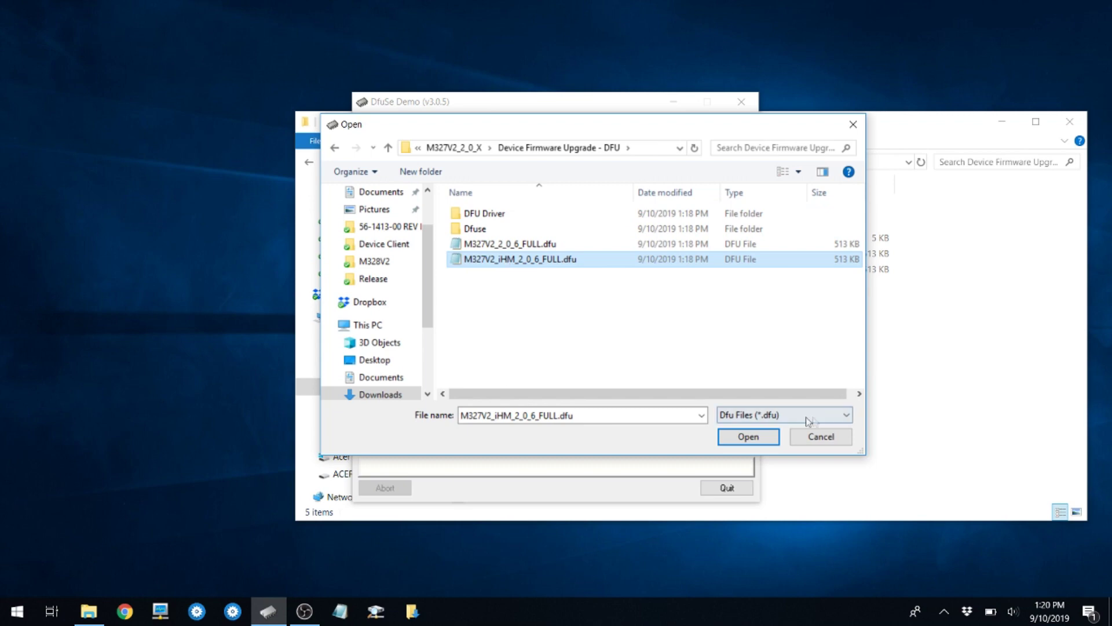
pyautogui.click(763, 440)
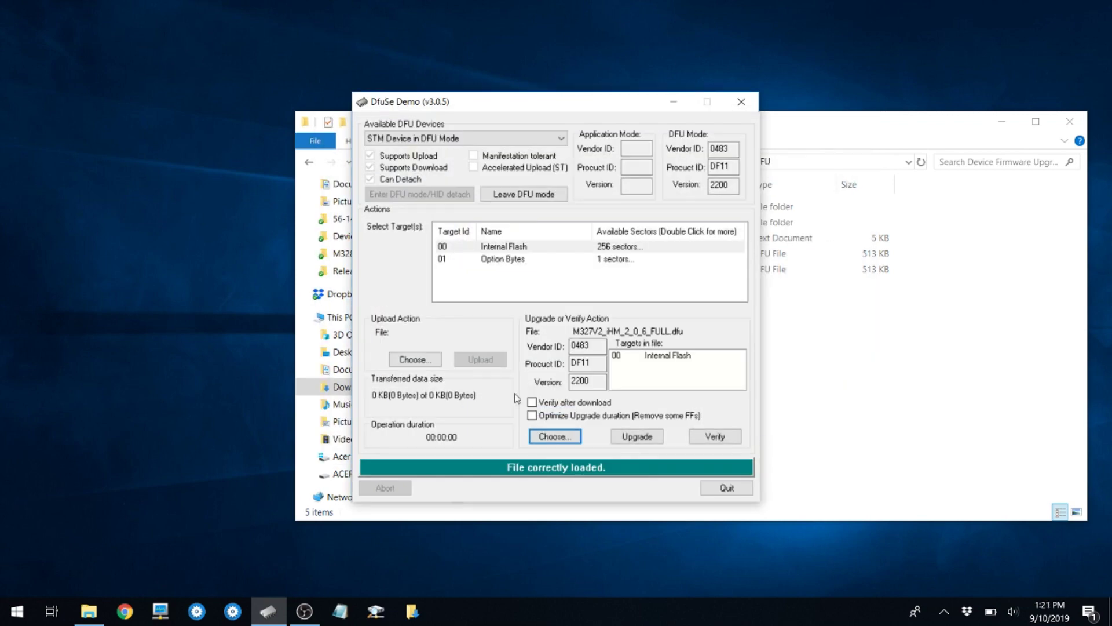
# Step: Upgrade with Verify after download enabled, accept the DFU mode warning, and quit after verify succeeds
pyautogui.click(532, 403)
pyautogui.click(637, 437)
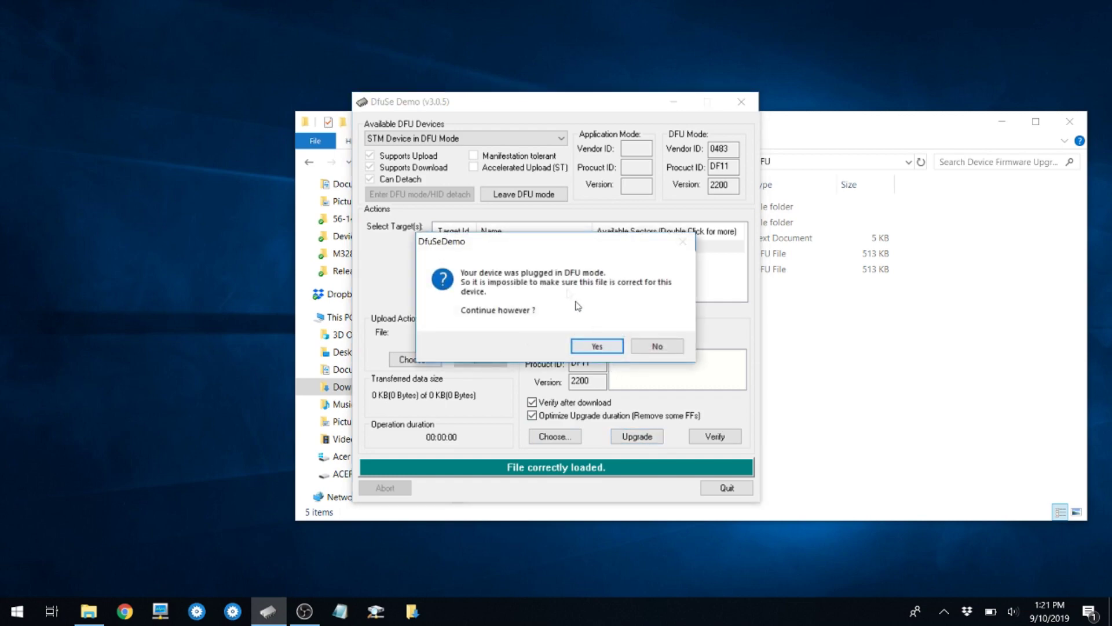
pyautogui.click(596, 346)
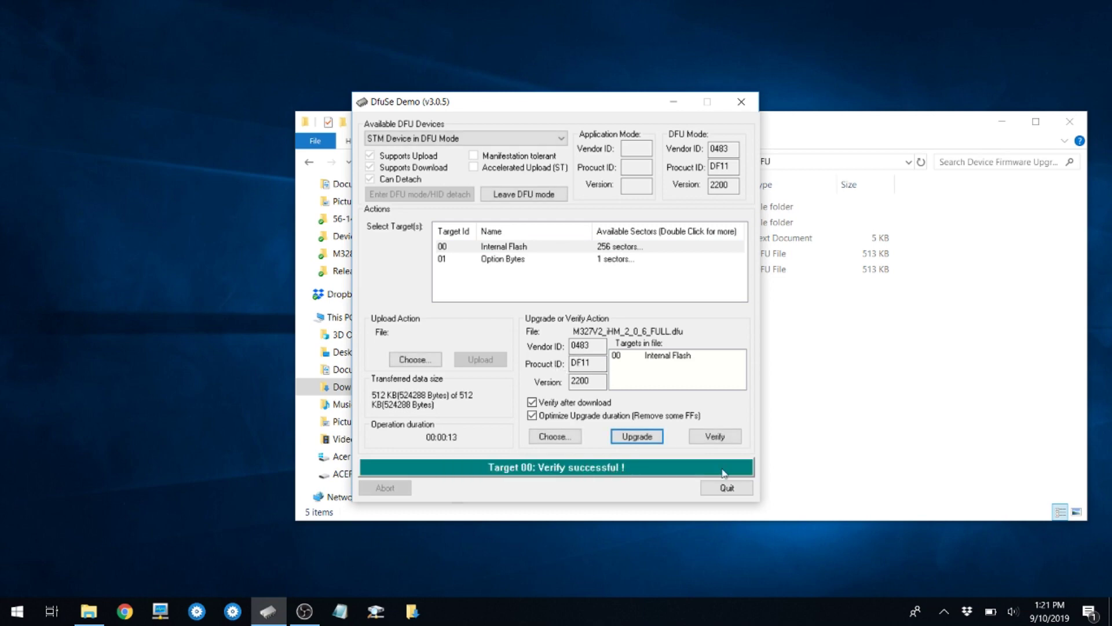
pyautogui.click(726, 489)
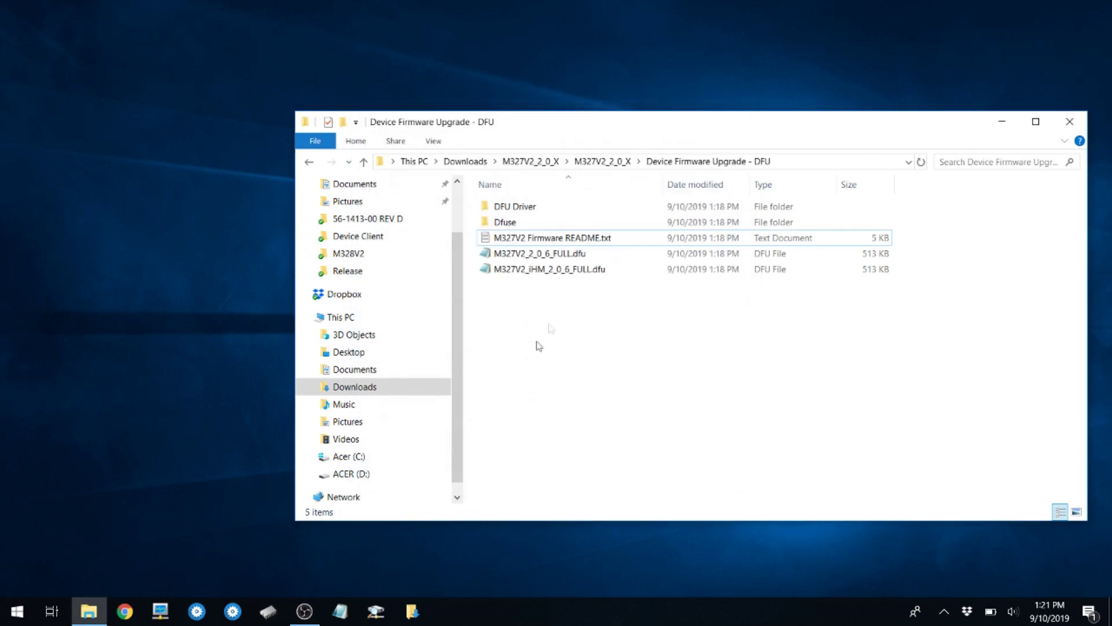
# Step: Run setup_di_x86x64cd_4.4.0.7.exe from Grid Connect Module Upgrade 2.0, close it, and switch to DeviceInstaller
pyautogui.click(364, 163)
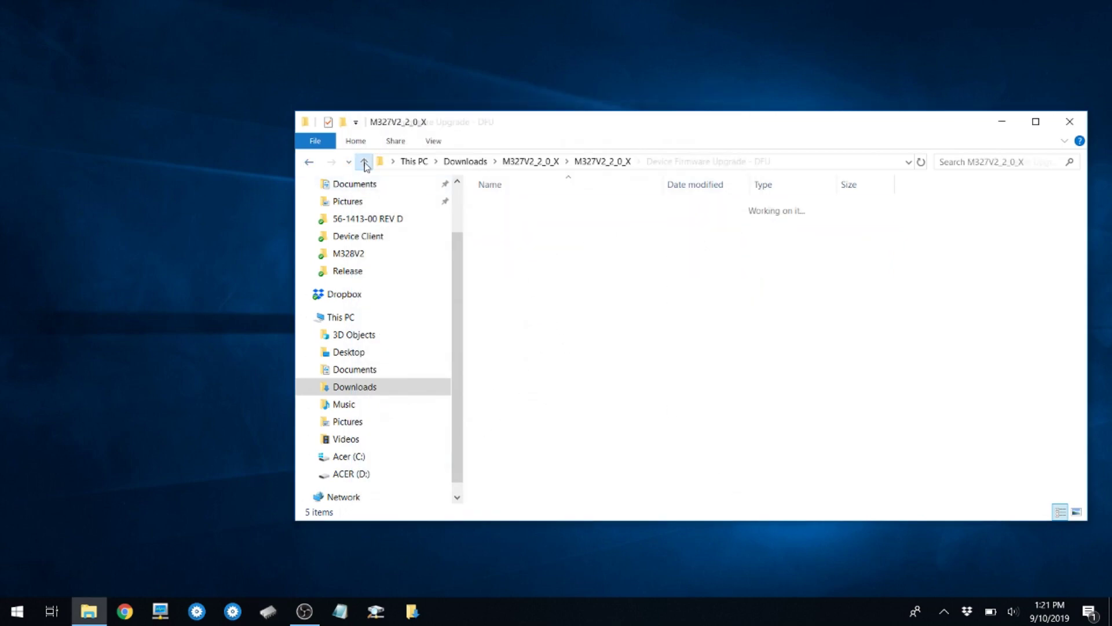
pyautogui.press('Down')
pyautogui.press('Return')
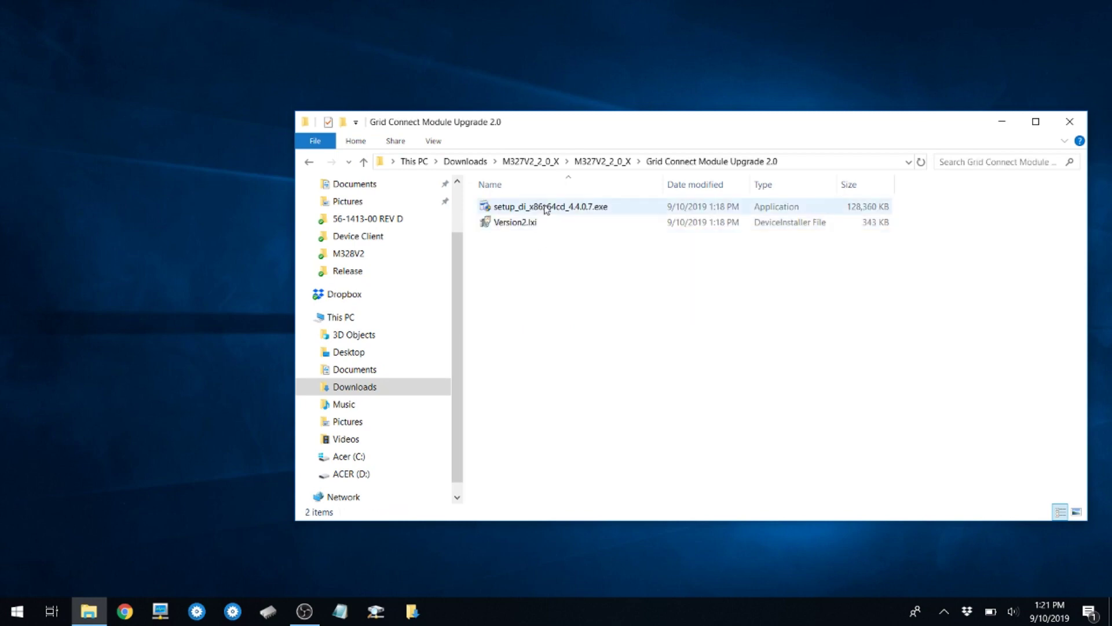
pyautogui.doubleClick(545, 207)
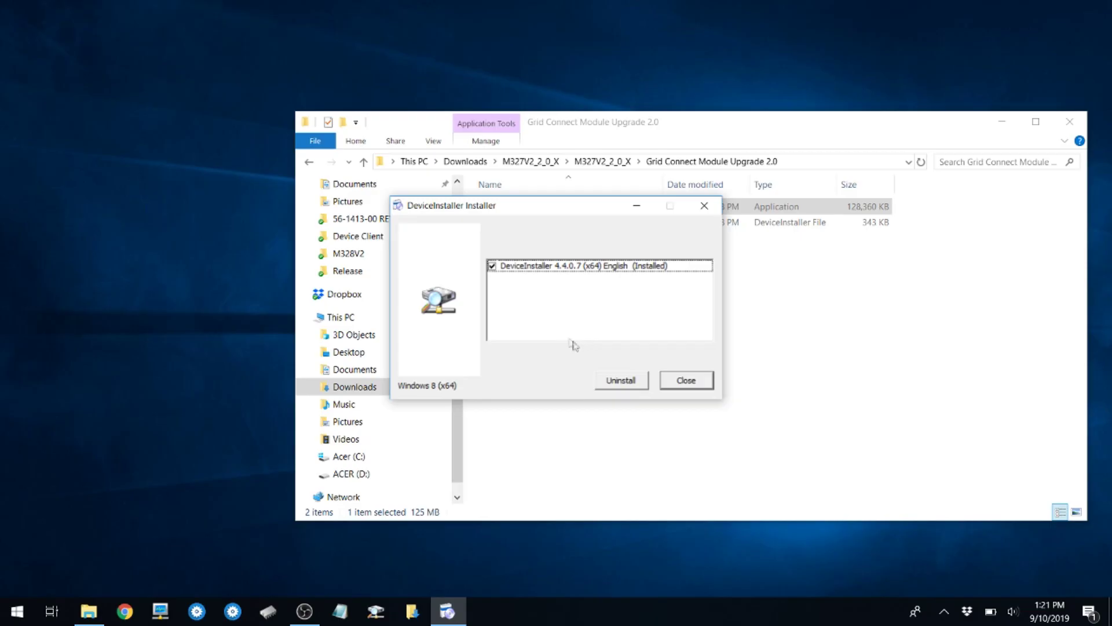
pyautogui.click(697, 381)
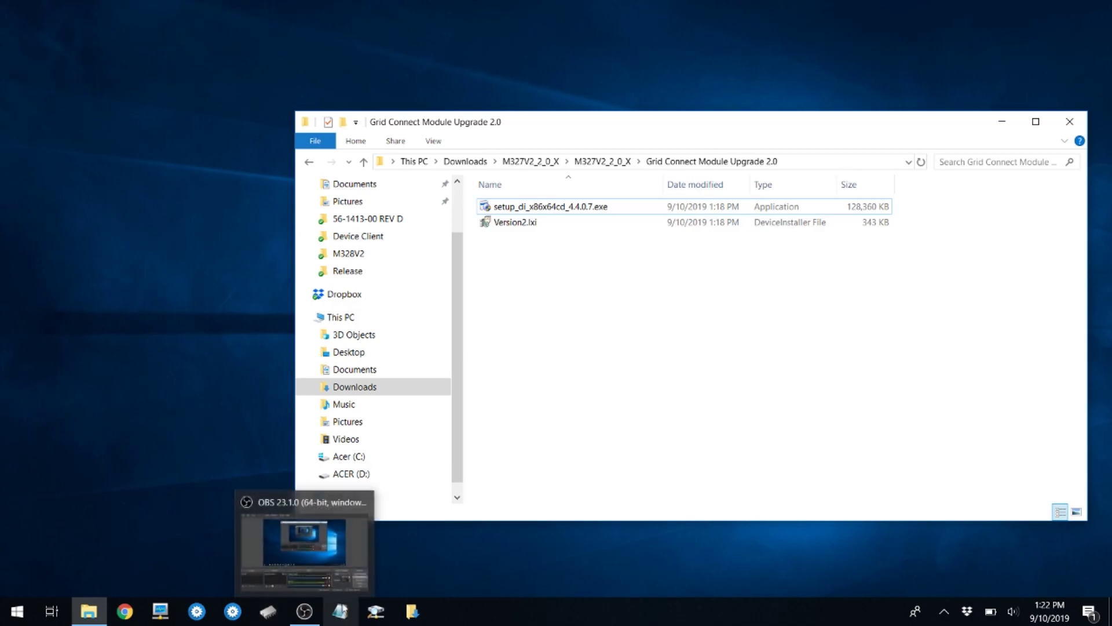
pyautogui.click(376, 611)
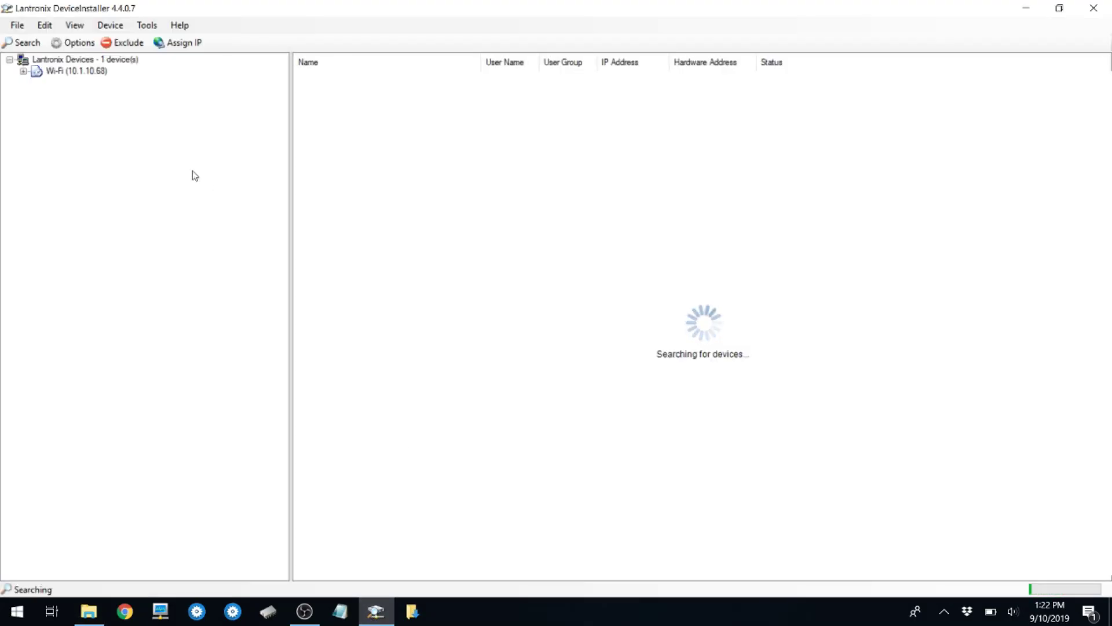
# Step: Select XPort-05 under Wi-Fi and start an upgrade using a specific installation file
pyautogui.click(24, 71)
pyautogui.click(319, 81)
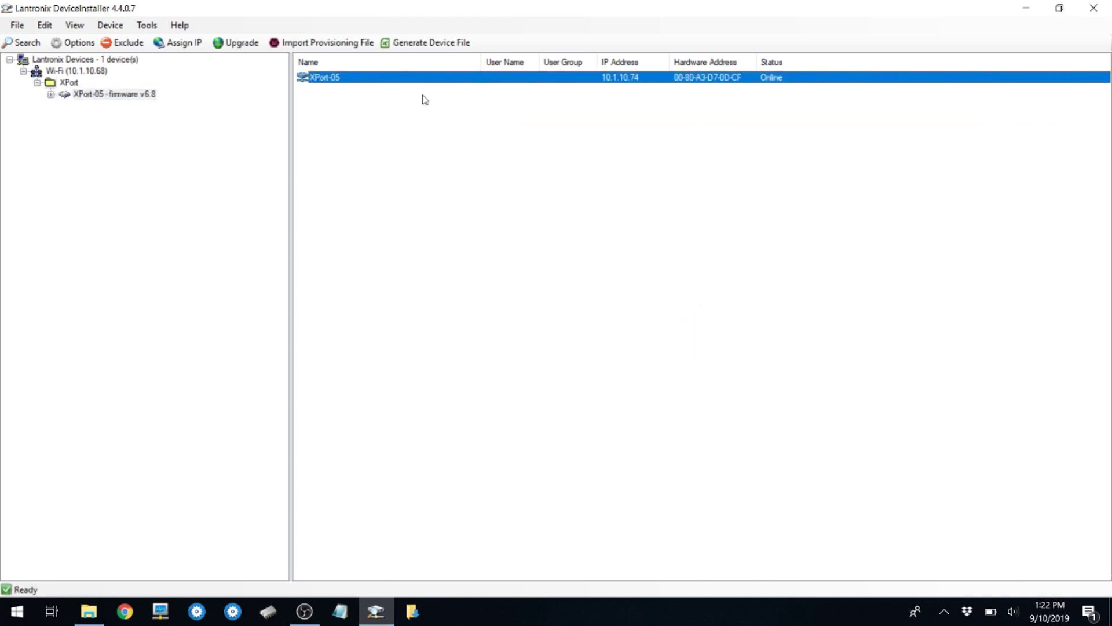
pyautogui.click(233, 44)
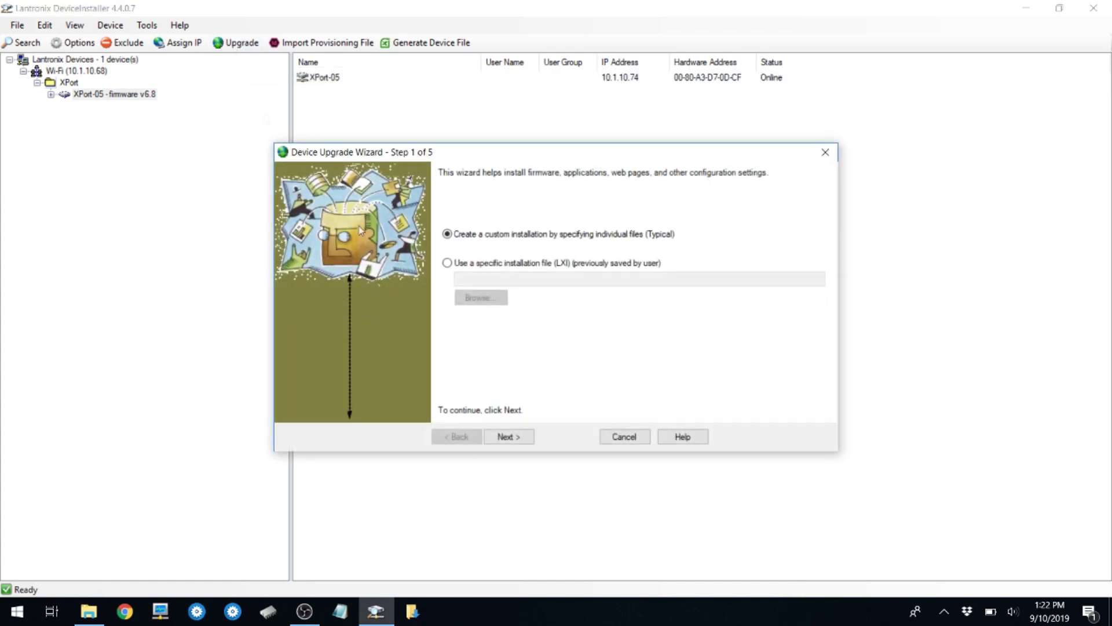
pyautogui.click(481, 263)
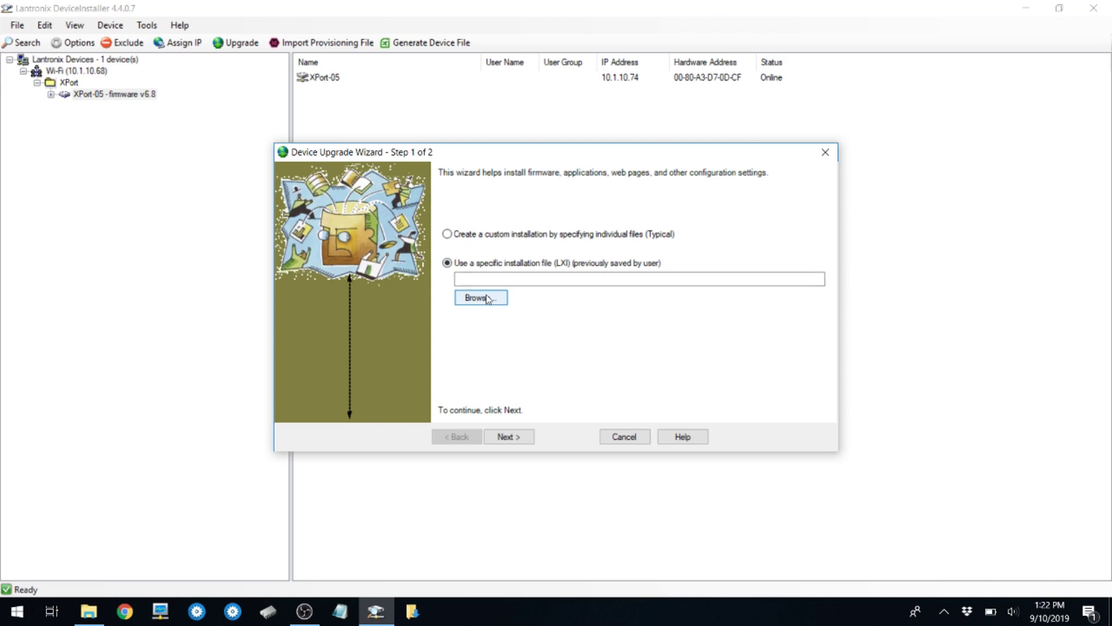
pyautogui.click(481, 297)
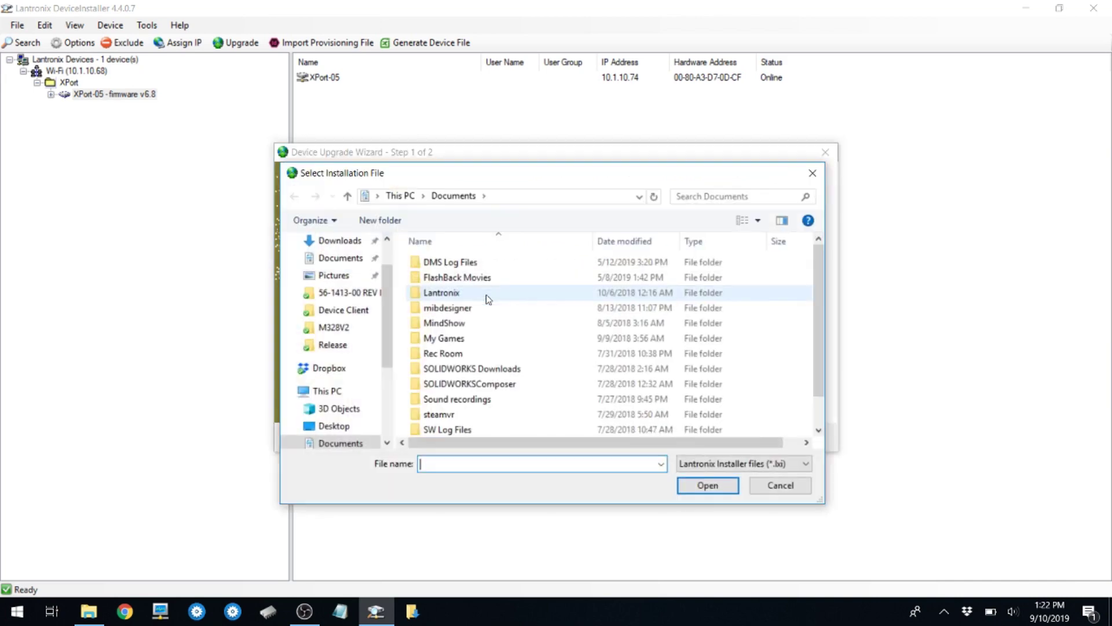
# Step: Pick Version2.lxi from the Grid Connect Module Upgrade 2.0 folder and install it
pyautogui.click(341, 241)
pyautogui.click(476, 264)
pyautogui.doubleClick(475, 264)
pyautogui.doubleClick(475, 264)
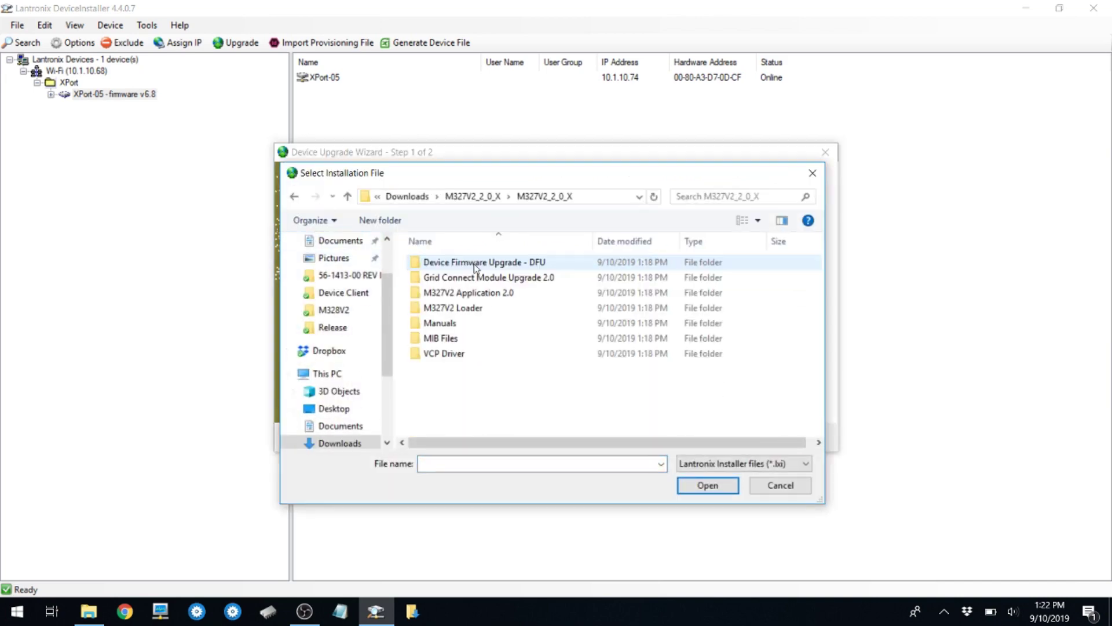
pyautogui.doubleClick(484, 277)
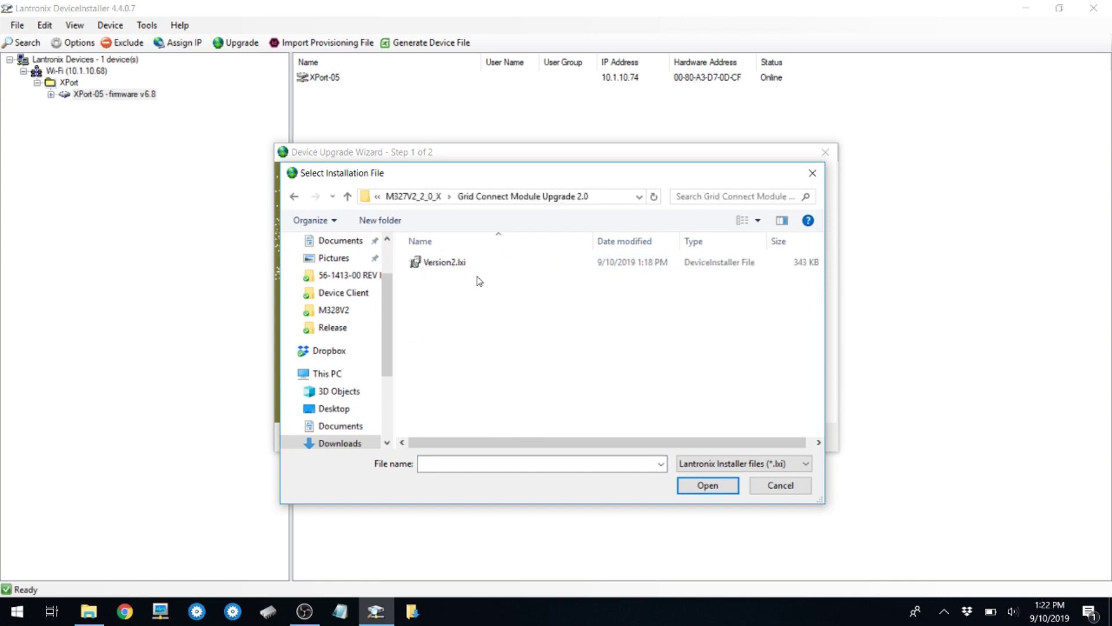
pyautogui.doubleClick(443, 263)
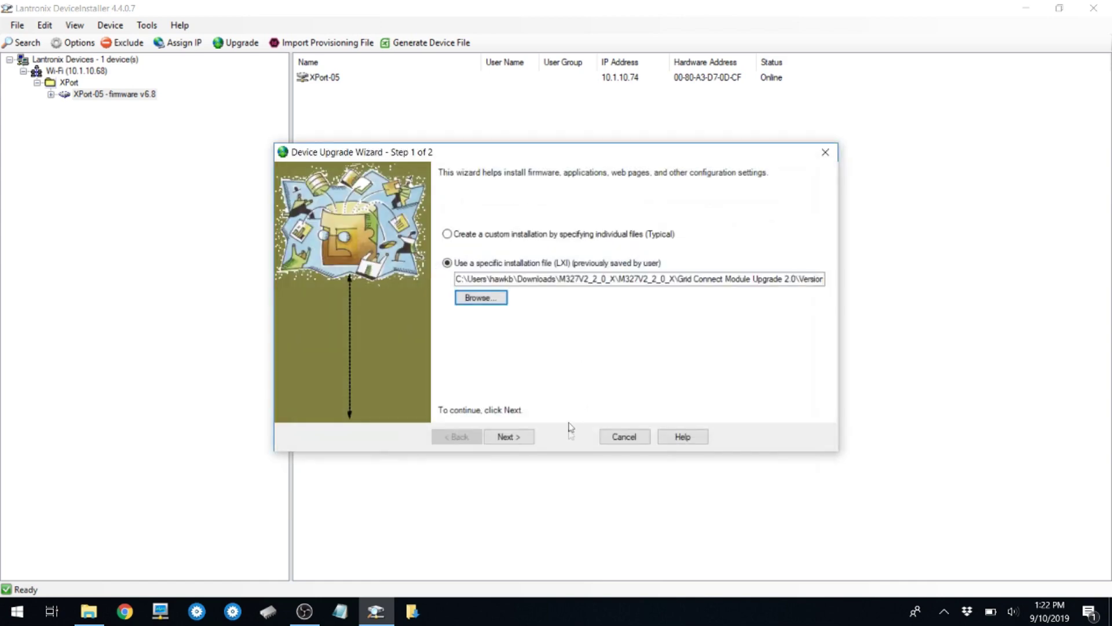
pyautogui.click(517, 438)
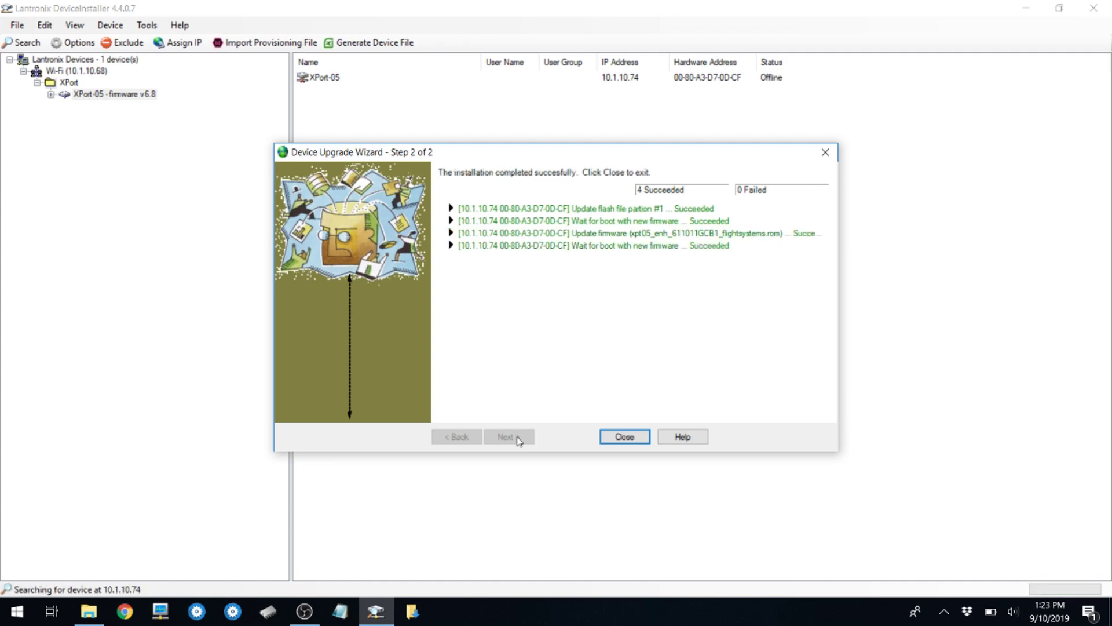
# Step: Close the wizard, log into XPort-05's web configuration, and view Channel 1 Serial Settings
pyautogui.click(625, 437)
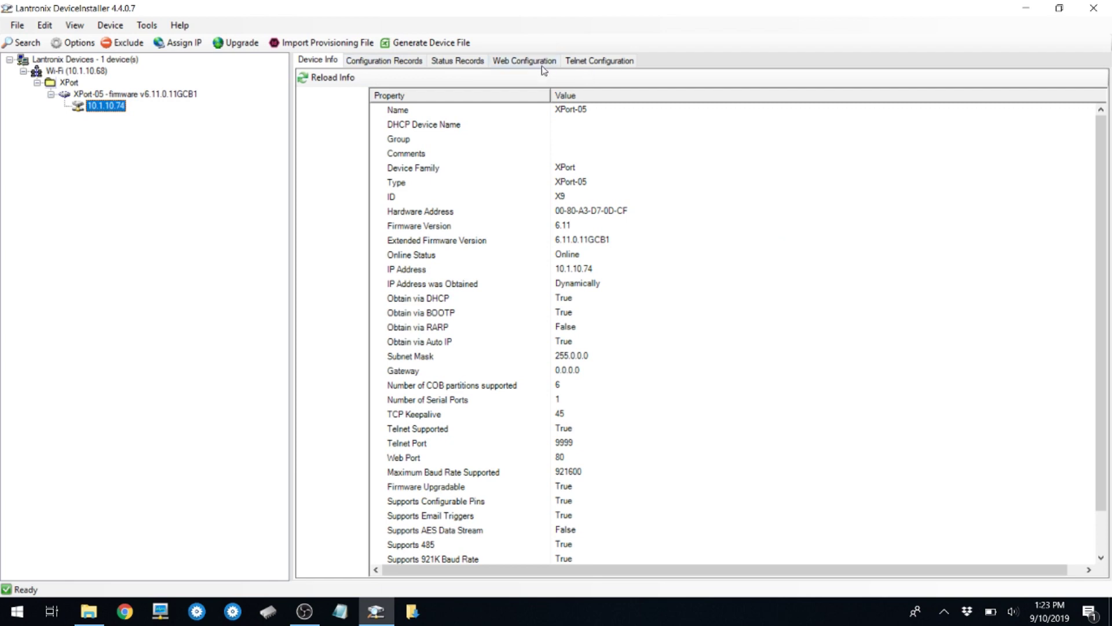
pyautogui.click(538, 61)
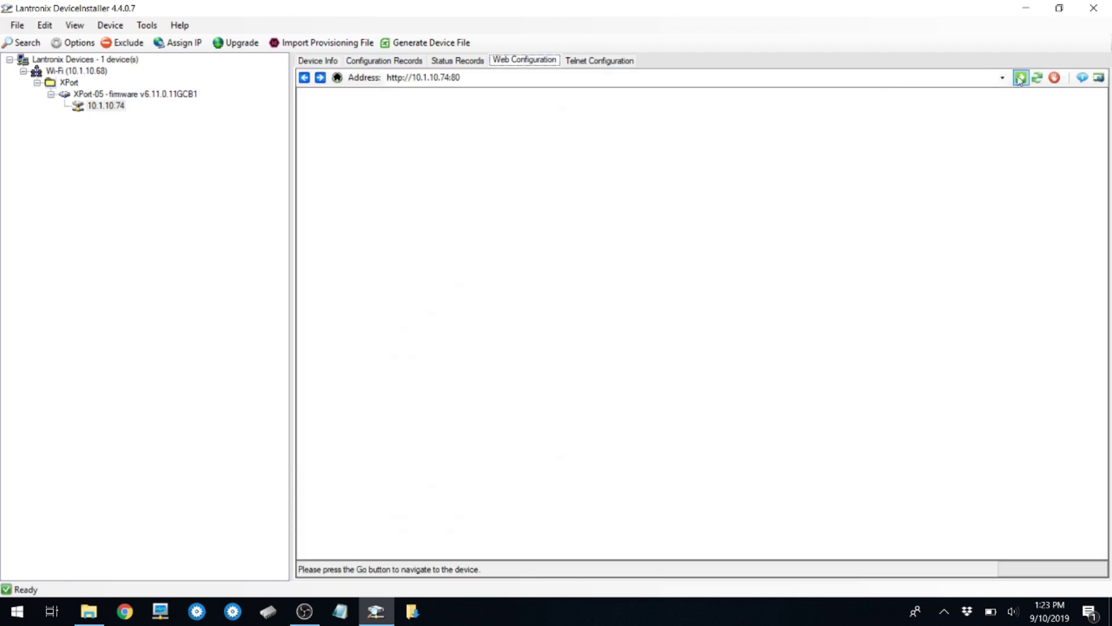
pyautogui.click(1020, 78)
pyautogui.click(614, 437)
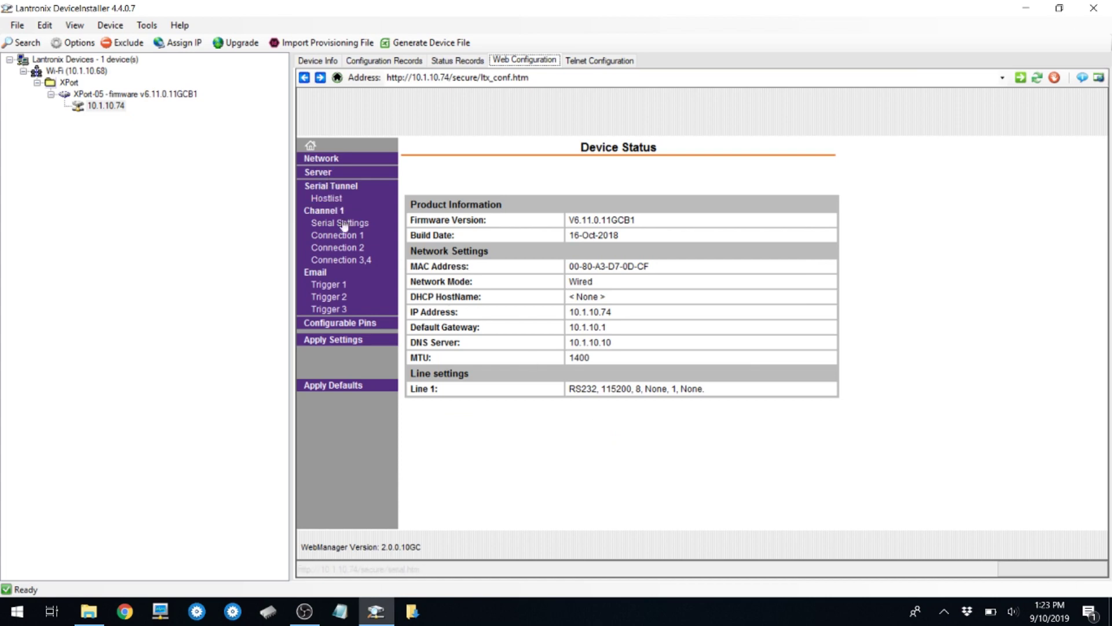
pyautogui.click(341, 223)
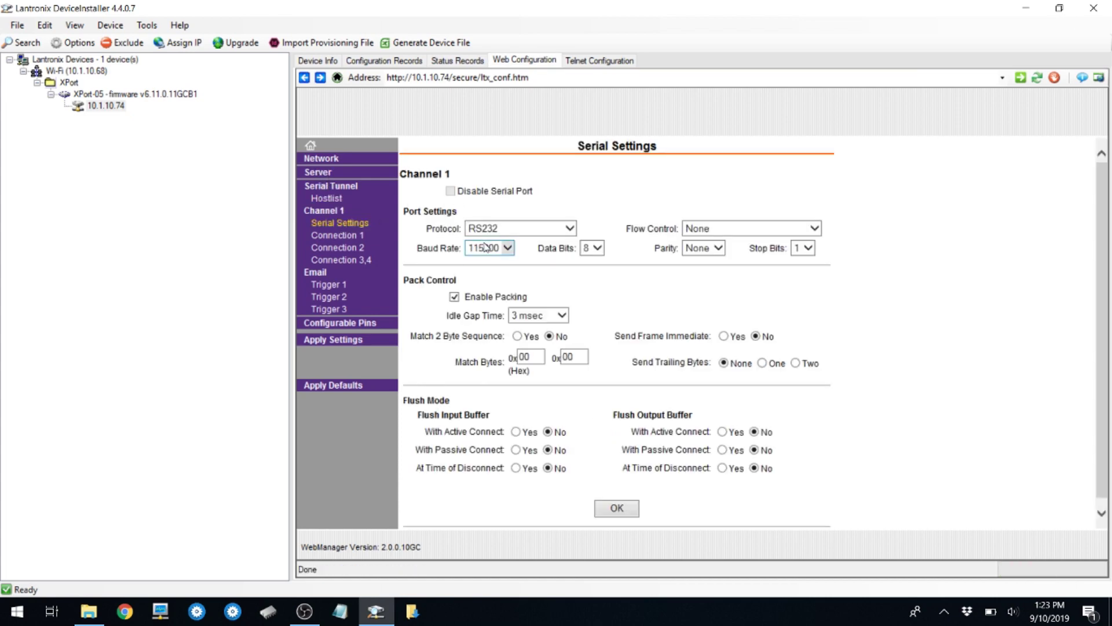
# Step: Set Connection 1's protocol to MUX, save it, and apply the settings to XPort-05
pyautogui.click(337, 235)
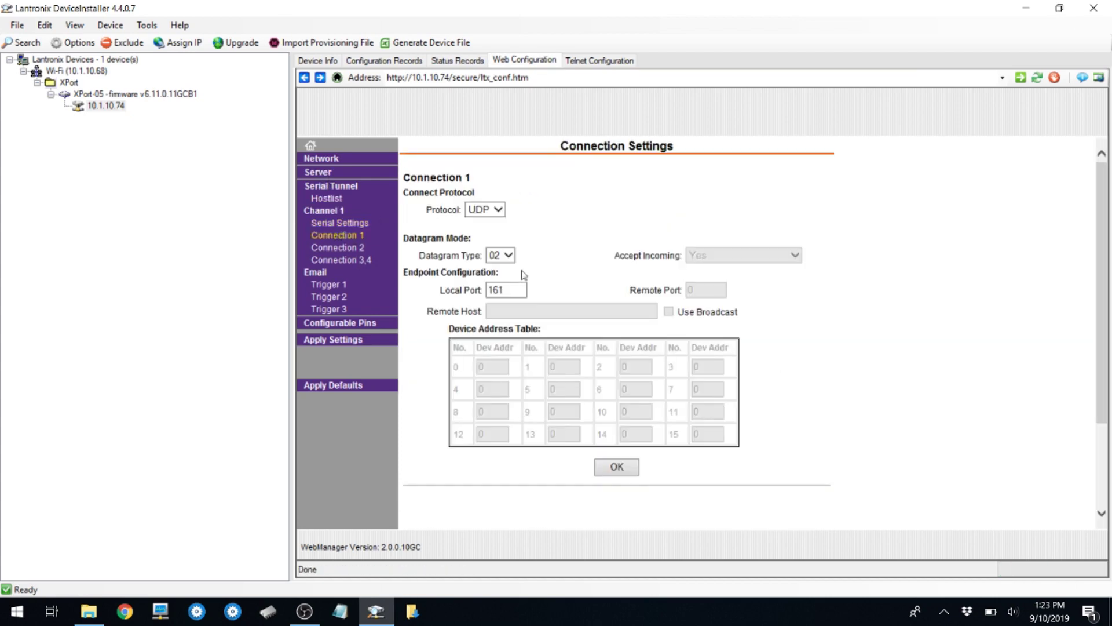
pyautogui.click(497, 210)
pyautogui.click(484, 222)
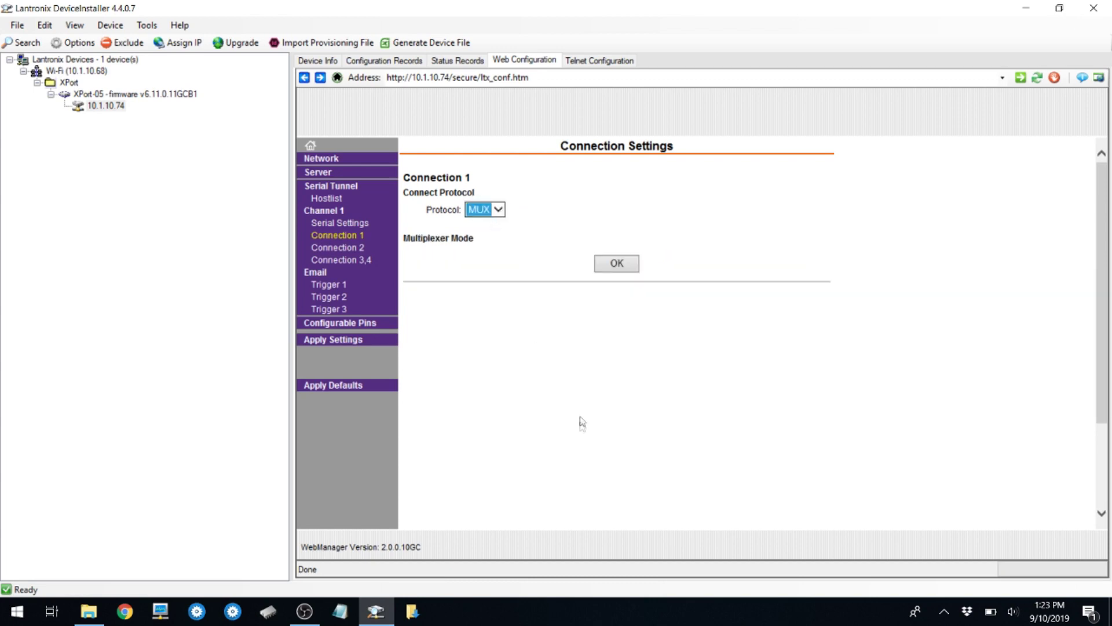
pyautogui.click(617, 264)
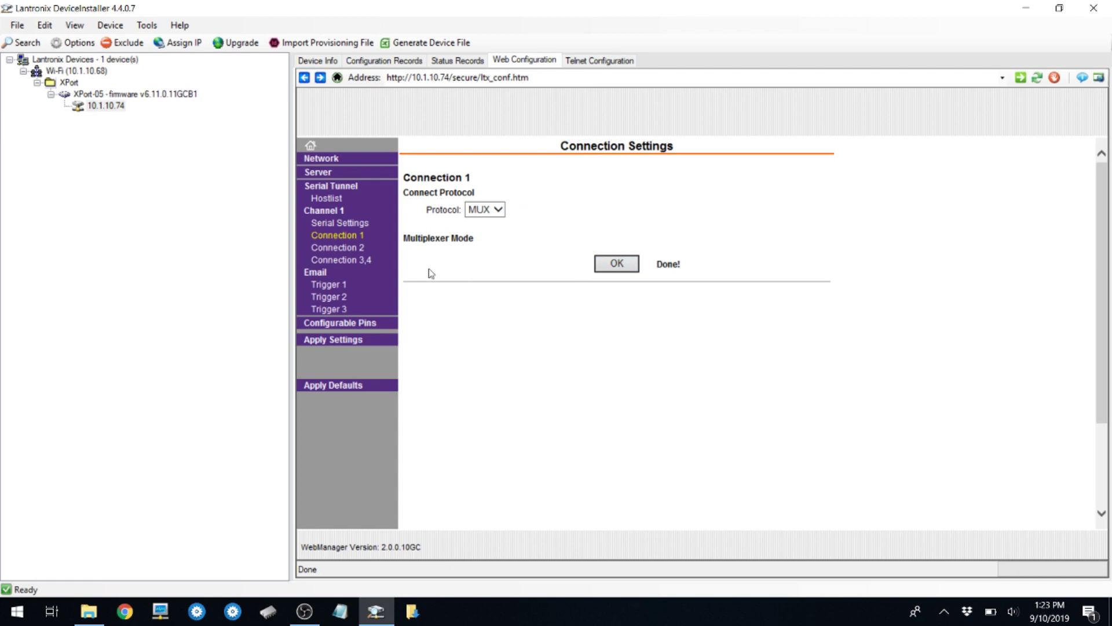
pyautogui.click(351, 345)
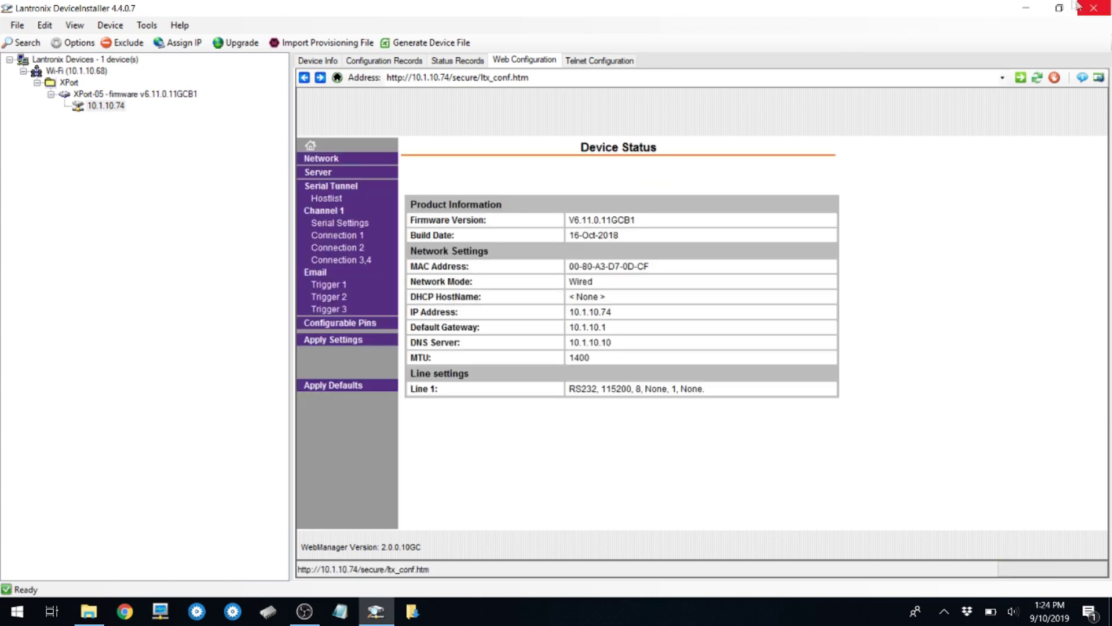
# Step: Close Lantronix DeviceInstaller so only the desktop remains
pyautogui.click(1094, 9)
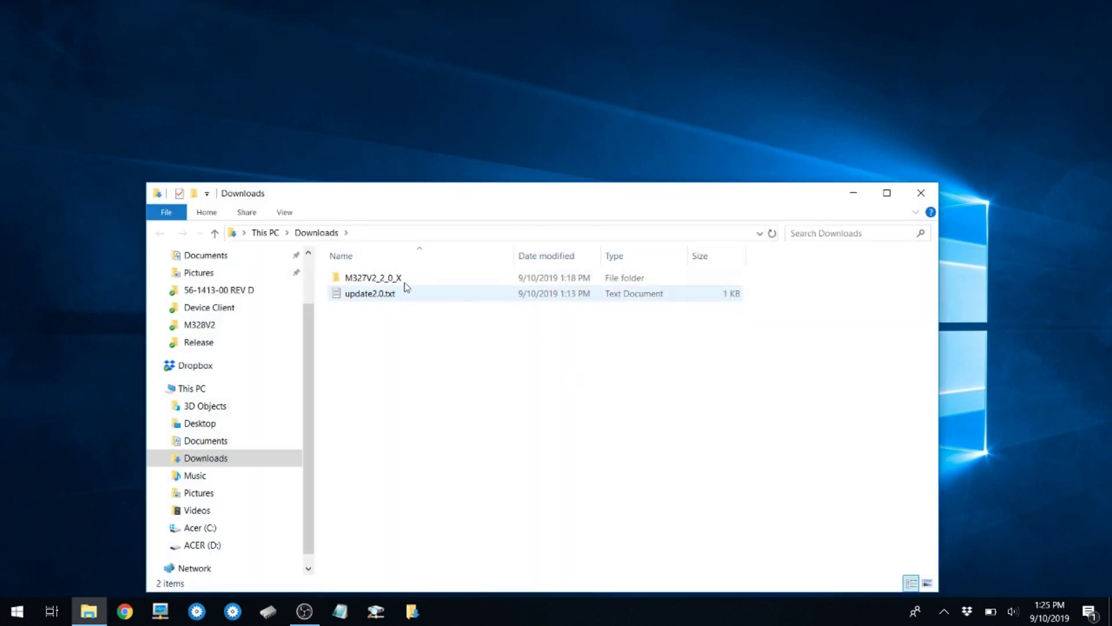
# Step: Open the M327V2 Application 2.0 folder inside Downloads > M327V2_2_0_X > M327V2_2_0_X
pyautogui.doubleClick(404, 281)
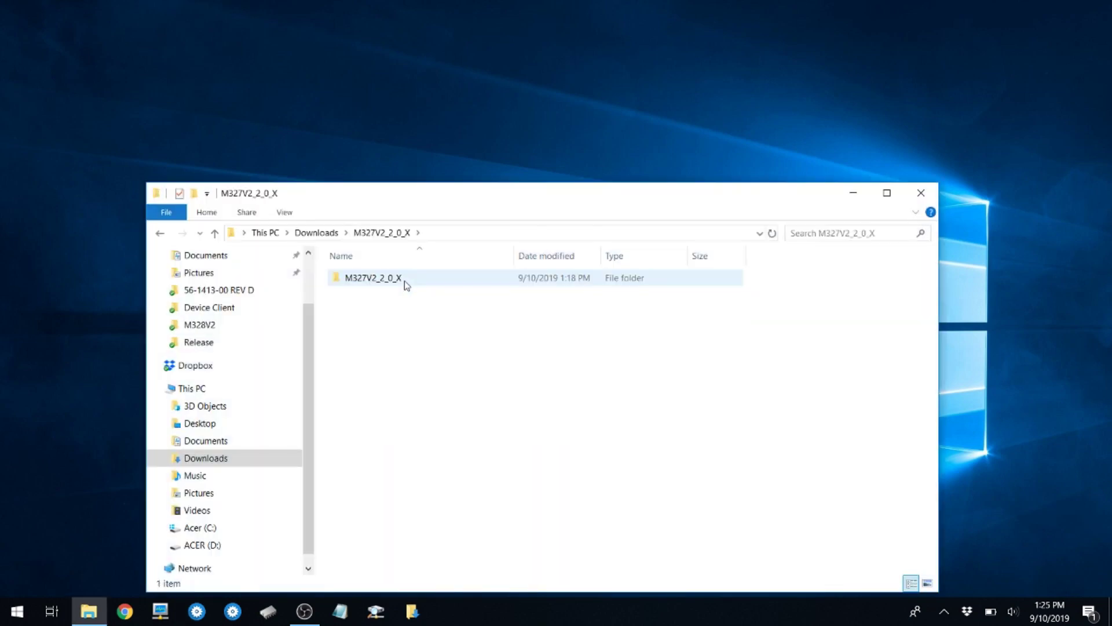
pyautogui.doubleClick(406, 282)
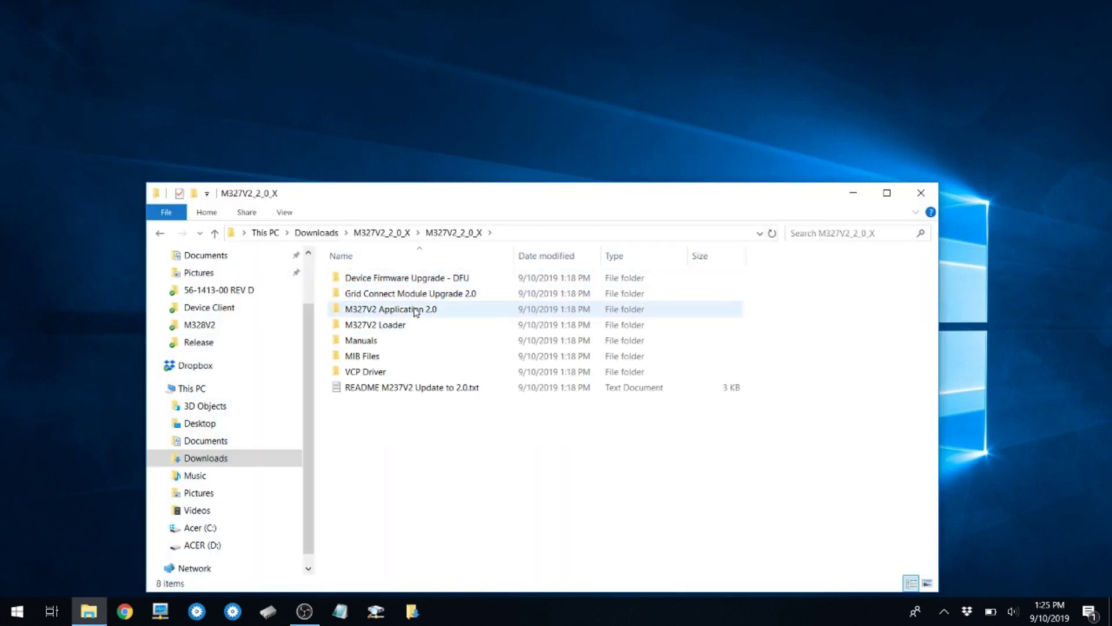
pyautogui.doubleClick(416, 310)
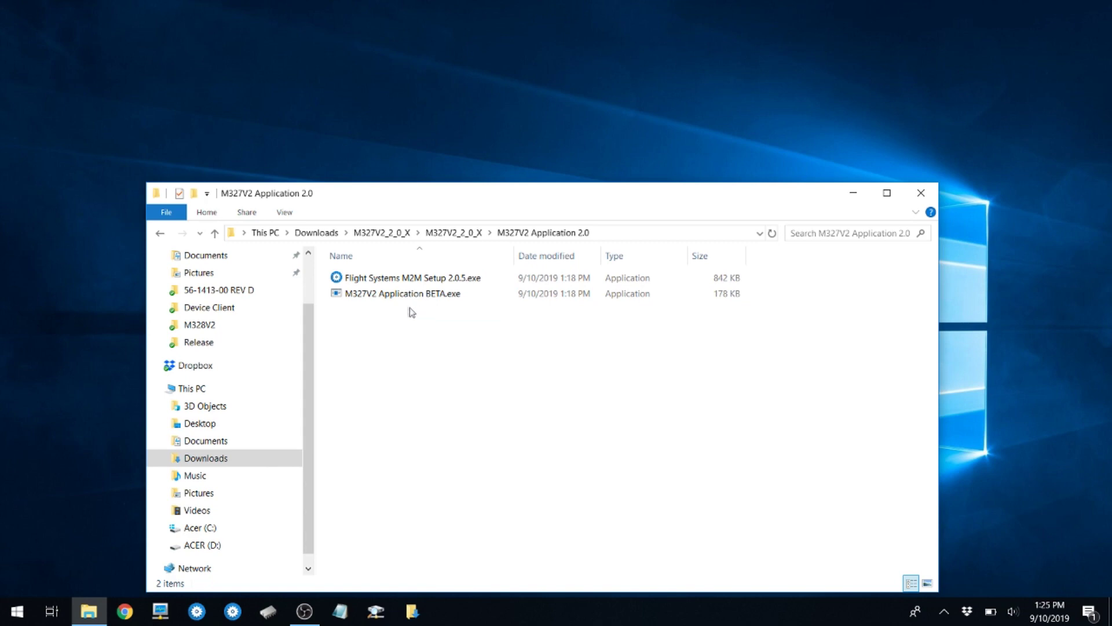
# Step: Launch M327V2 Application BETA.exe, allowing it with Run anyway at the SmartScreen warning
pyautogui.click(379, 298)
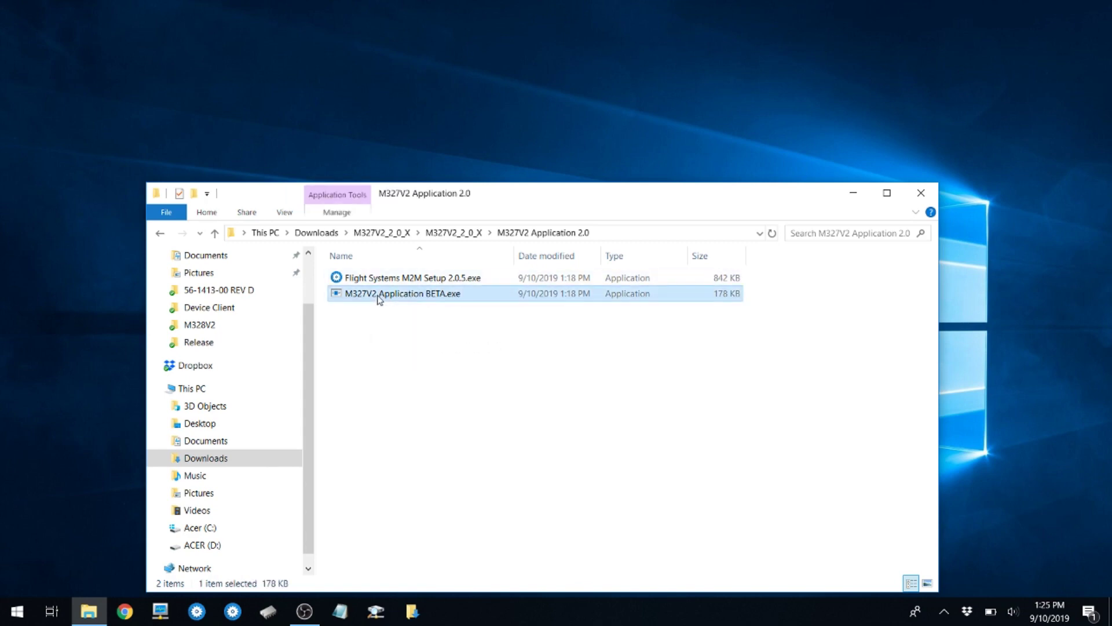
pyautogui.doubleClick(380, 298)
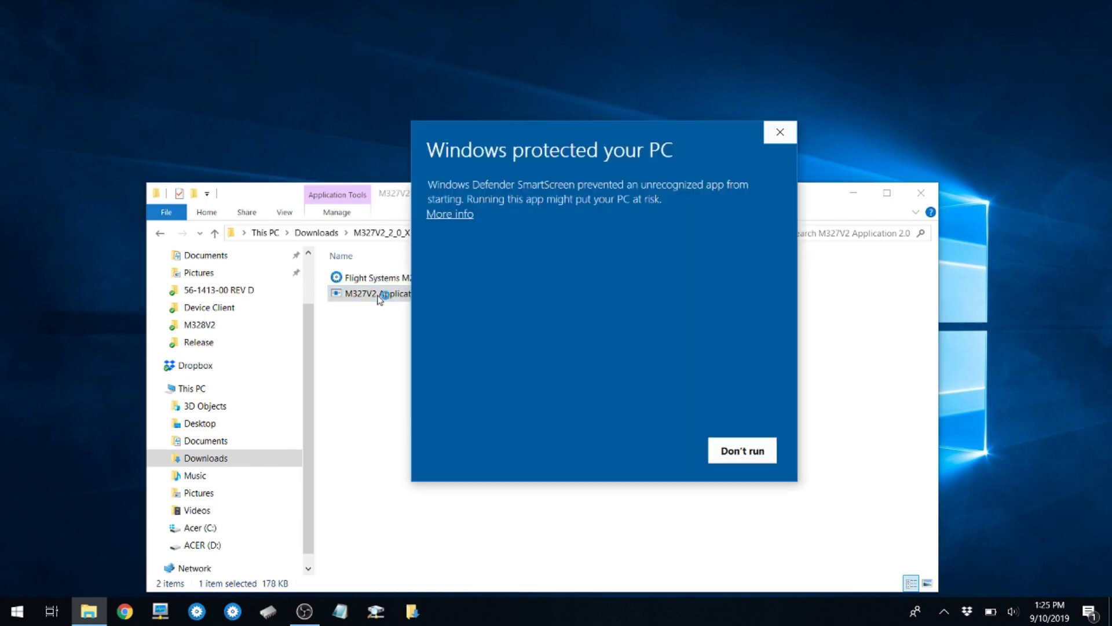
pyautogui.click(452, 221)
pyautogui.click(637, 449)
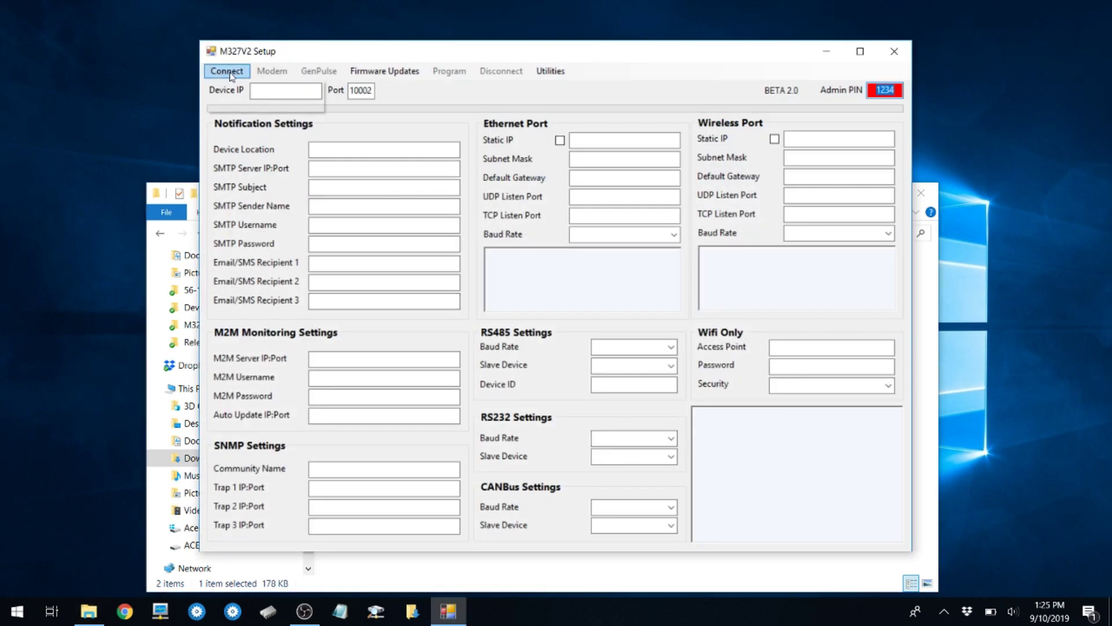
# Step: Connect to the device over Virtual COM Port COM4 and let its Ethernet, RS485, RS232, CANBus and Wifi settings load
pyautogui.click(231, 76)
pyautogui.moveTo(261, 89)
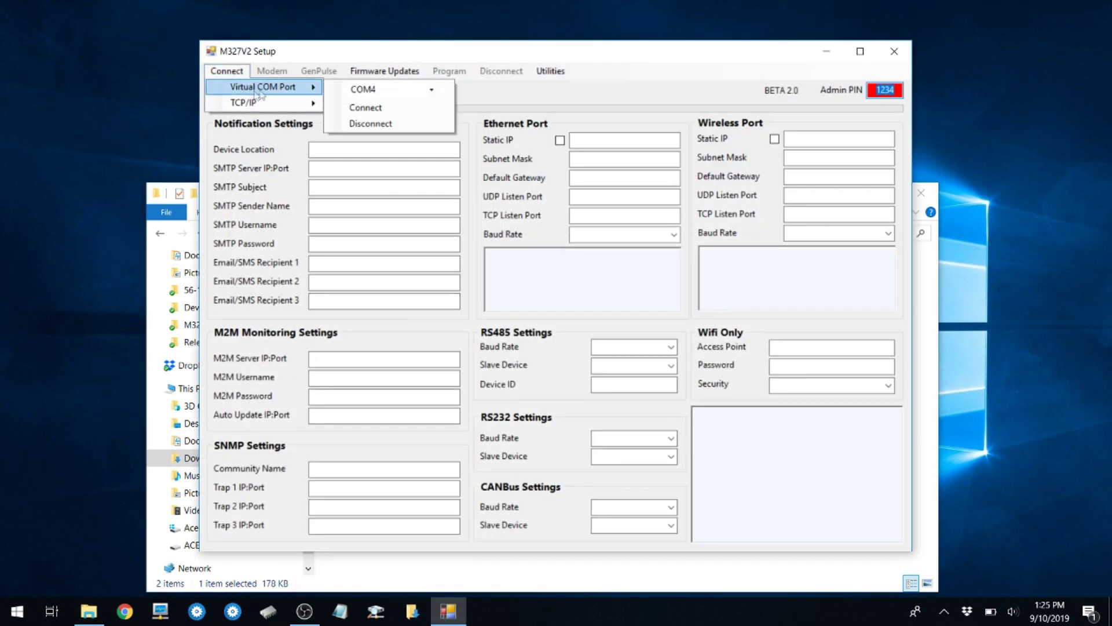
pyautogui.click(373, 112)
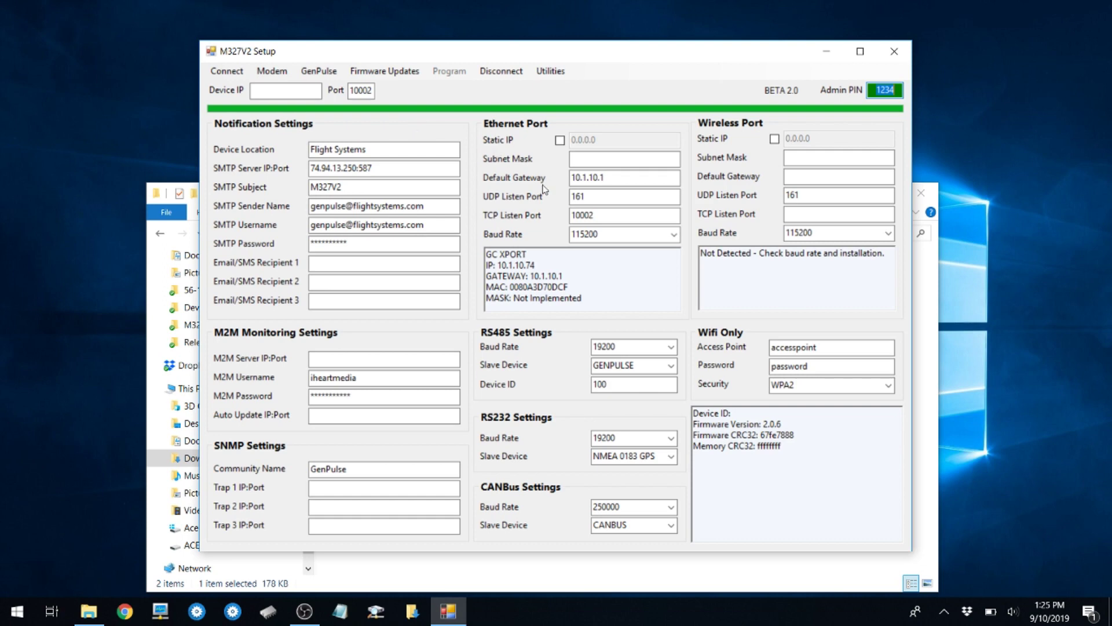
pyautogui.click(598, 197)
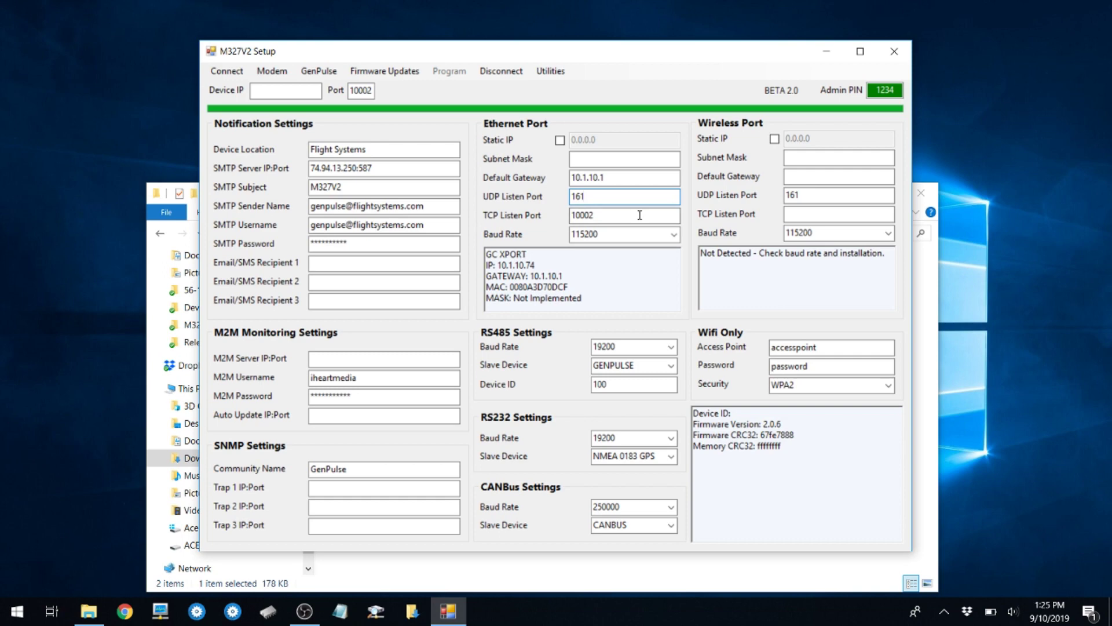
pyautogui.press('Tab')
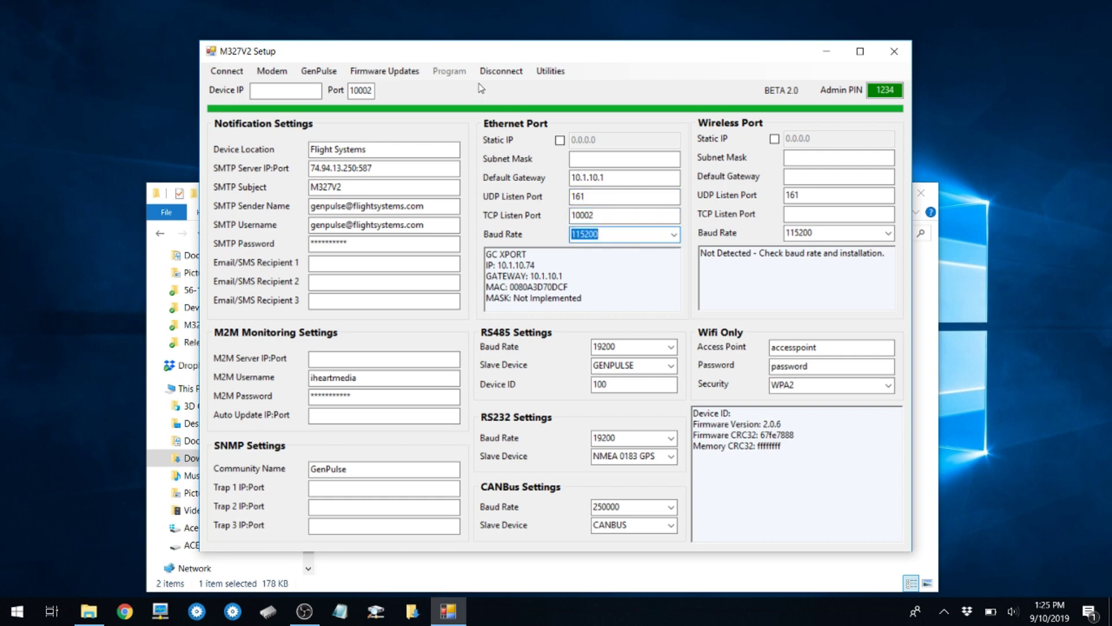
pyautogui.click(382, 71)
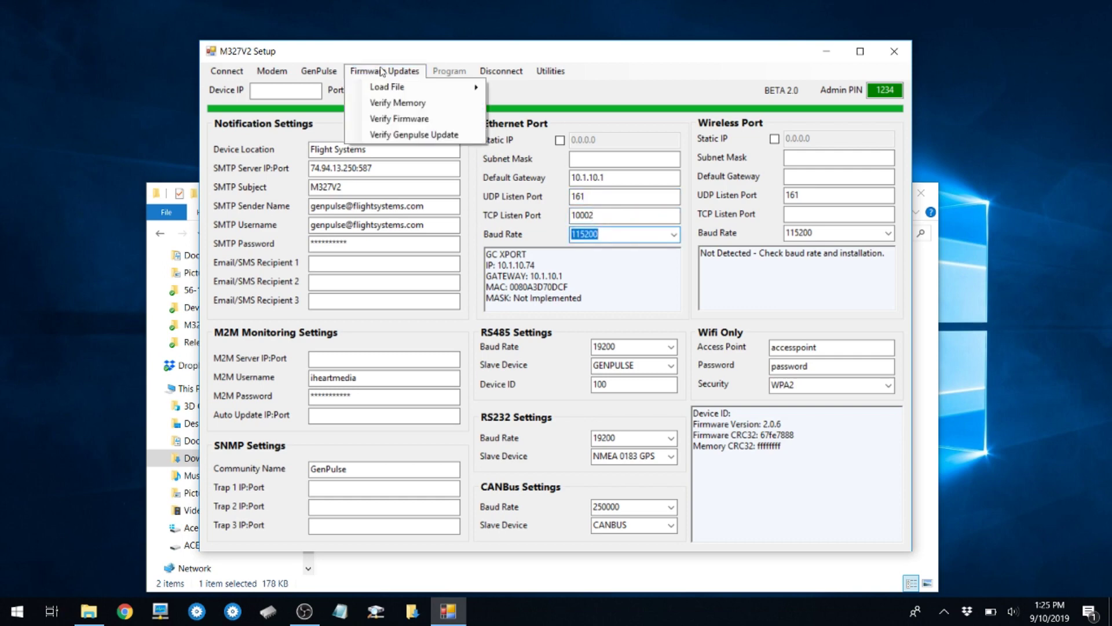
# Step: Load M328V2_1_0_4_2.hex from Downloads > M327V2_2_0_X > M327V2_2_0_X > M327V2 Loader as GenPulse firmware
pyautogui.moveTo(388, 88)
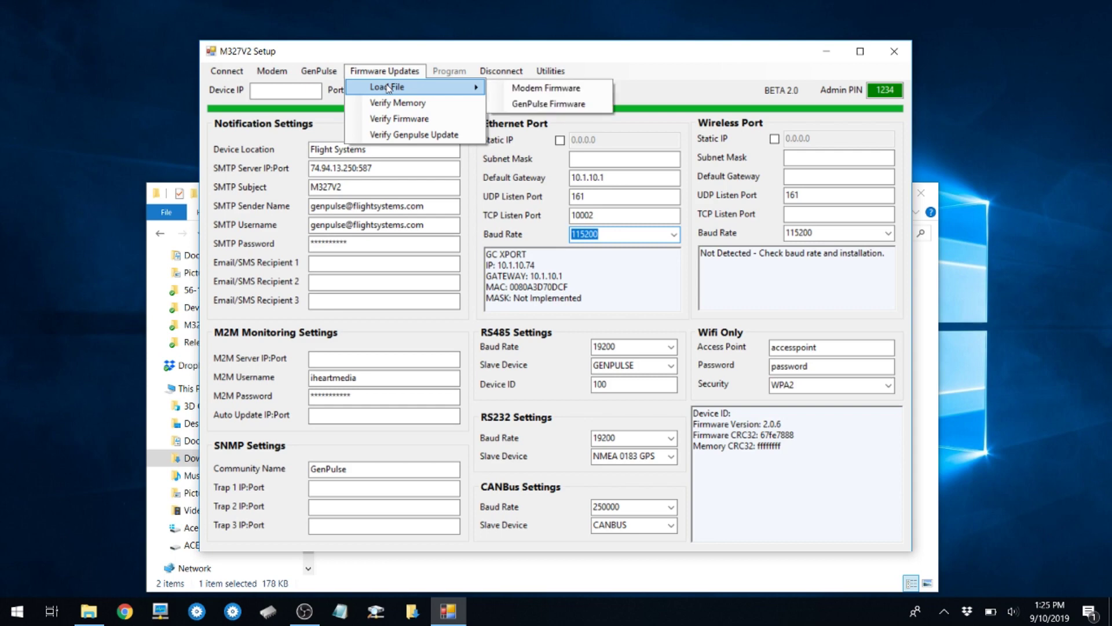
pyautogui.click(512, 105)
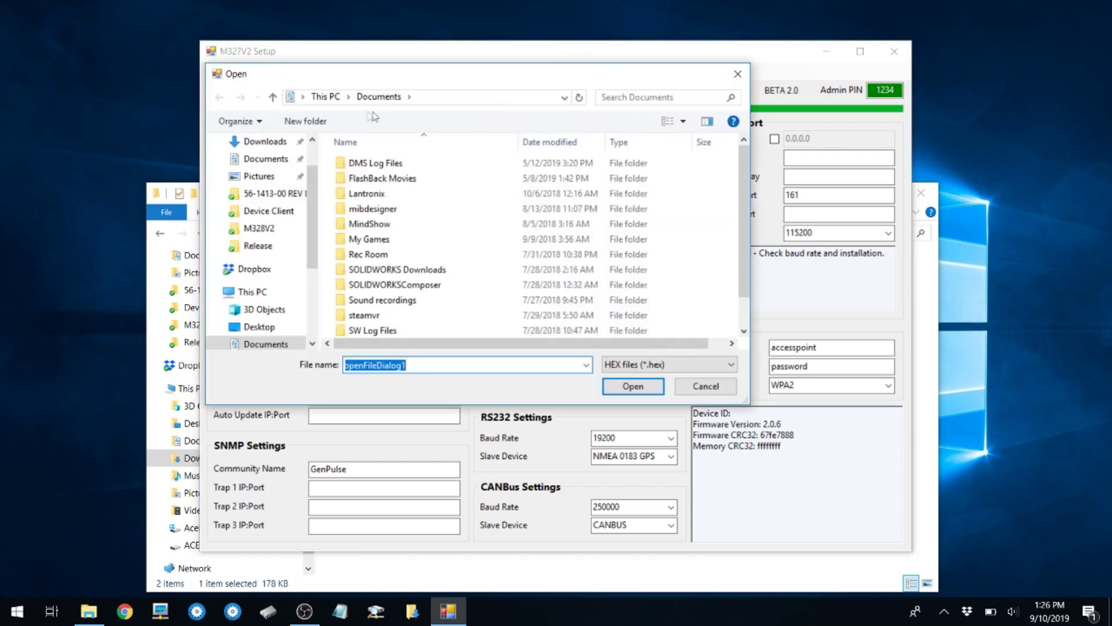
pyautogui.click(265, 142)
pyautogui.doubleClick(436, 169)
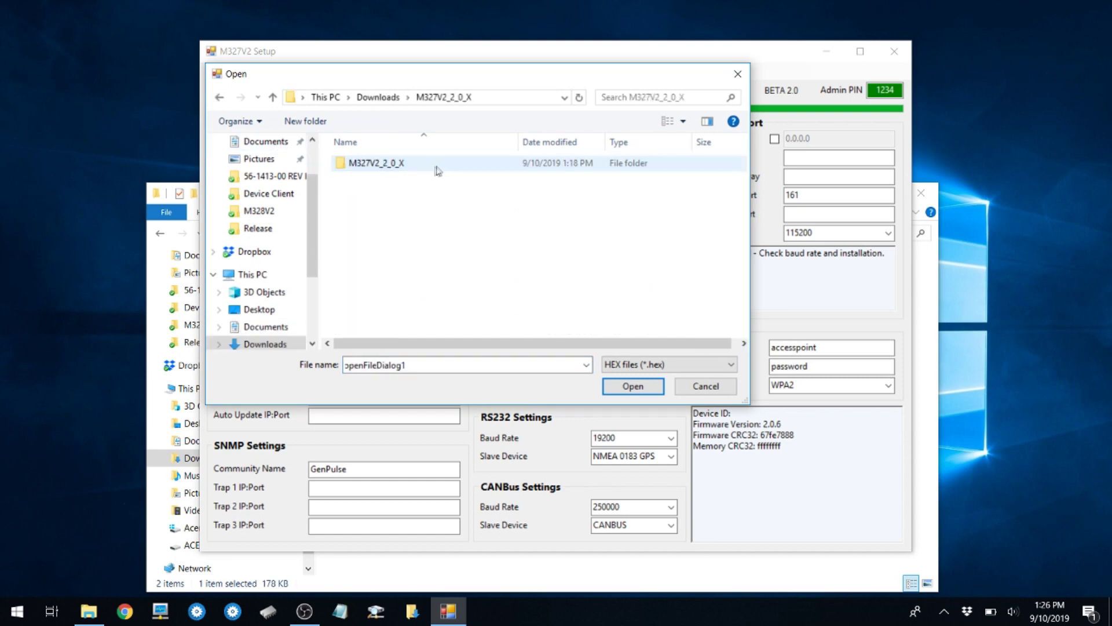
pyautogui.doubleClick(425, 170)
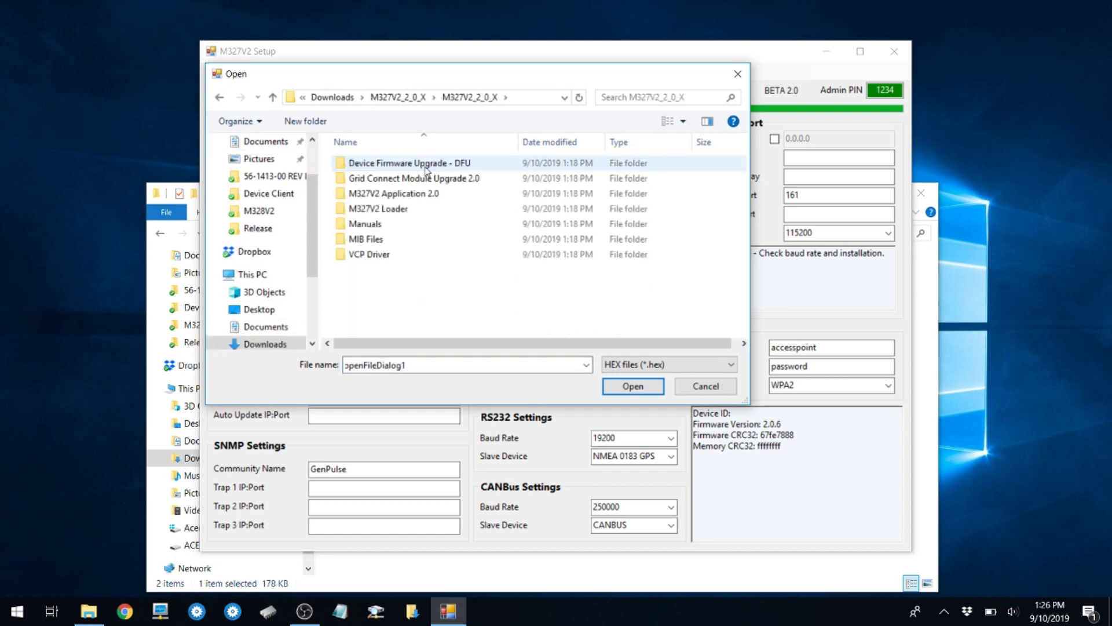
pyautogui.doubleClick(393, 207)
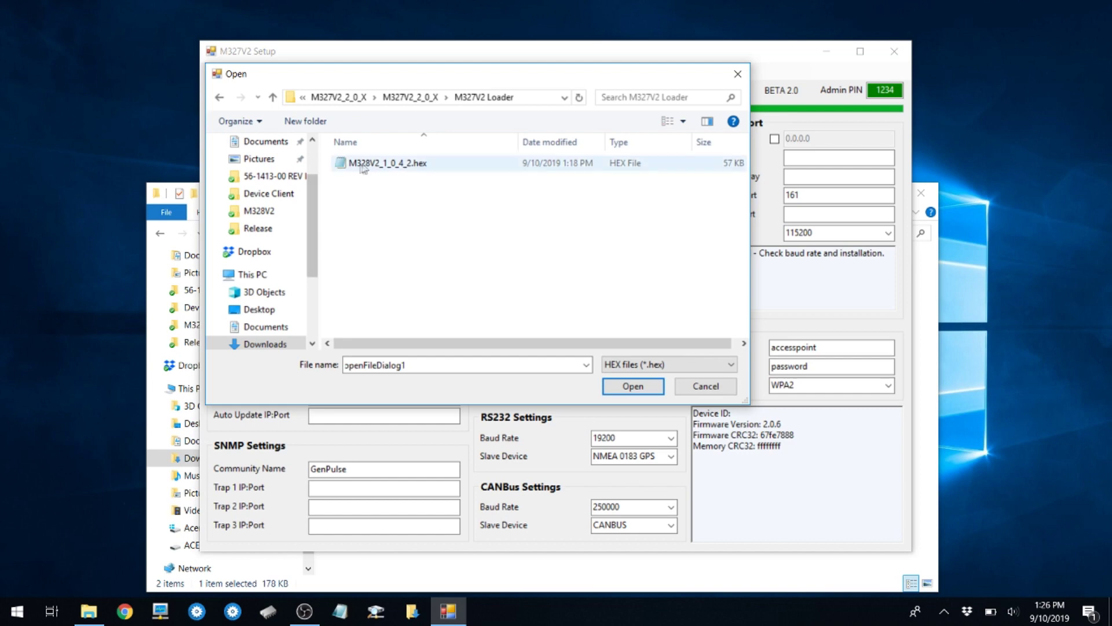
pyautogui.doubleClick(363, 165)
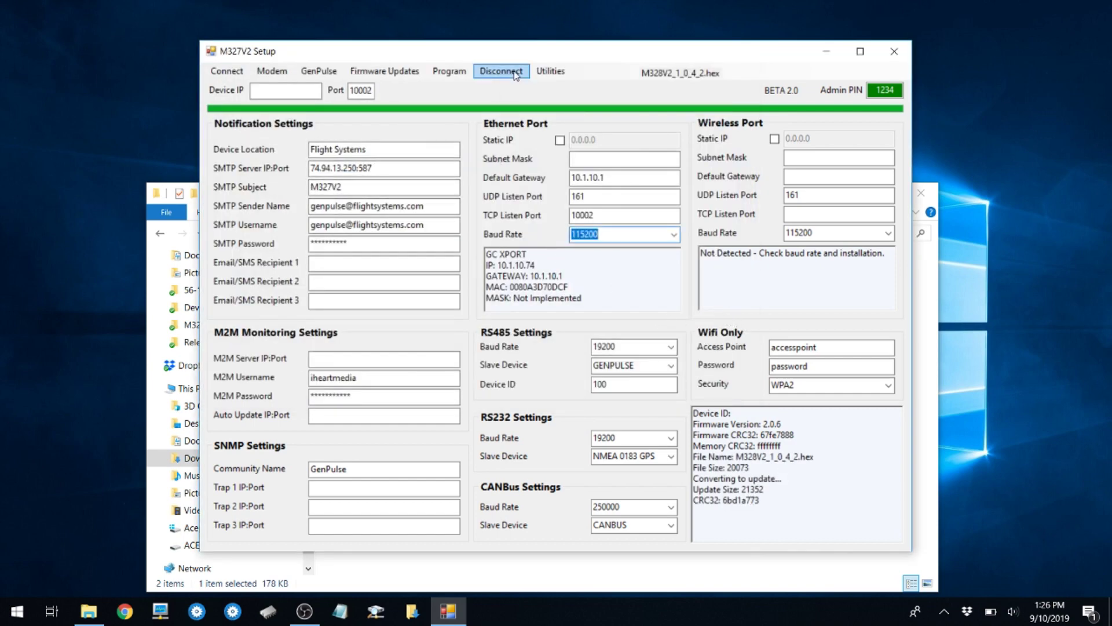
# Step: Format the GenPulse memory and write the loaded firmware to the GenPulse
pyautogui.click(449, 71)
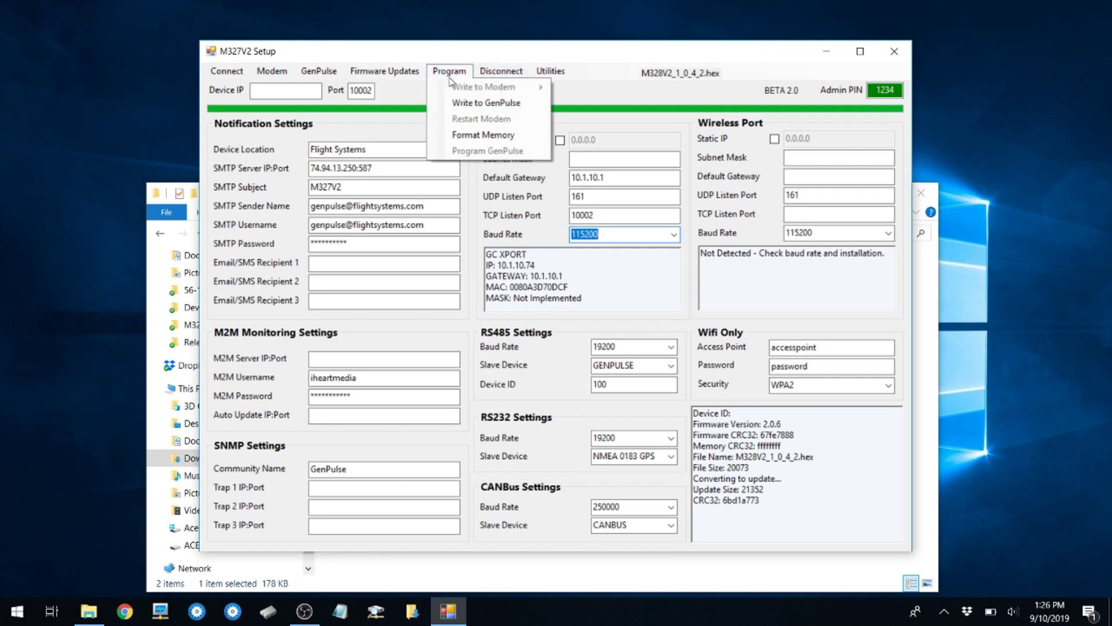
pyautogui.click(478, 137)
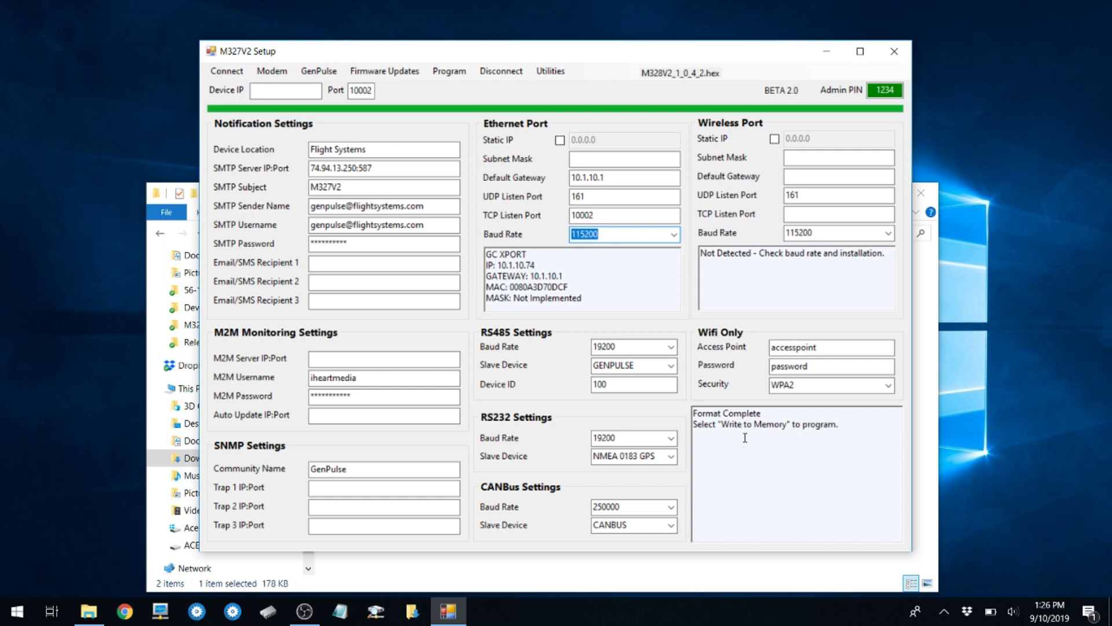
pyautogui.click(439, 76)
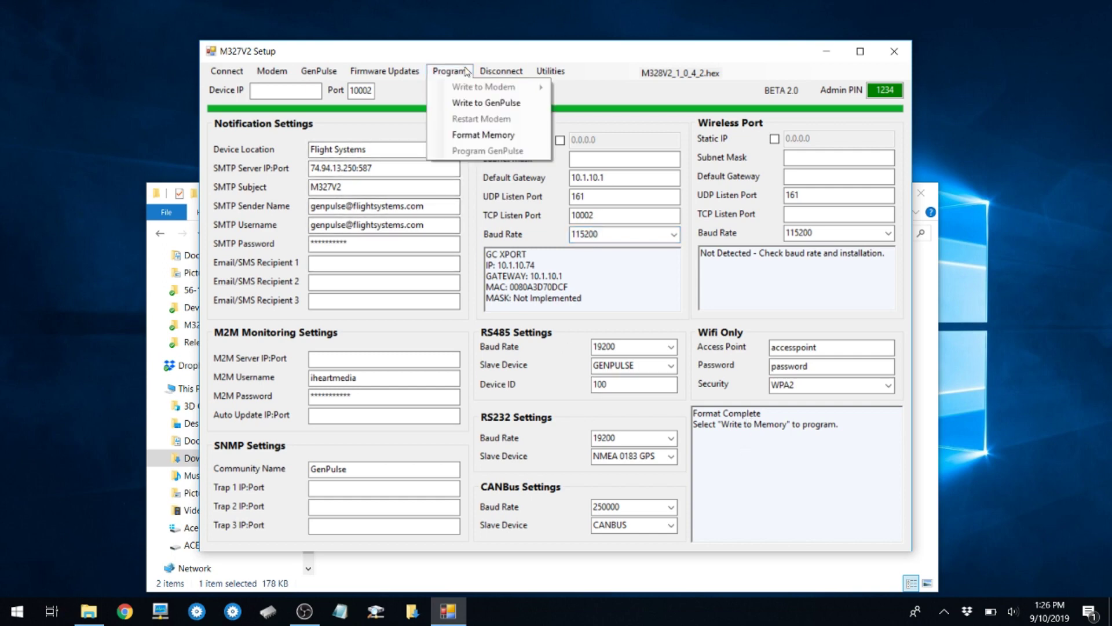
pyautogui.click(475, 108)
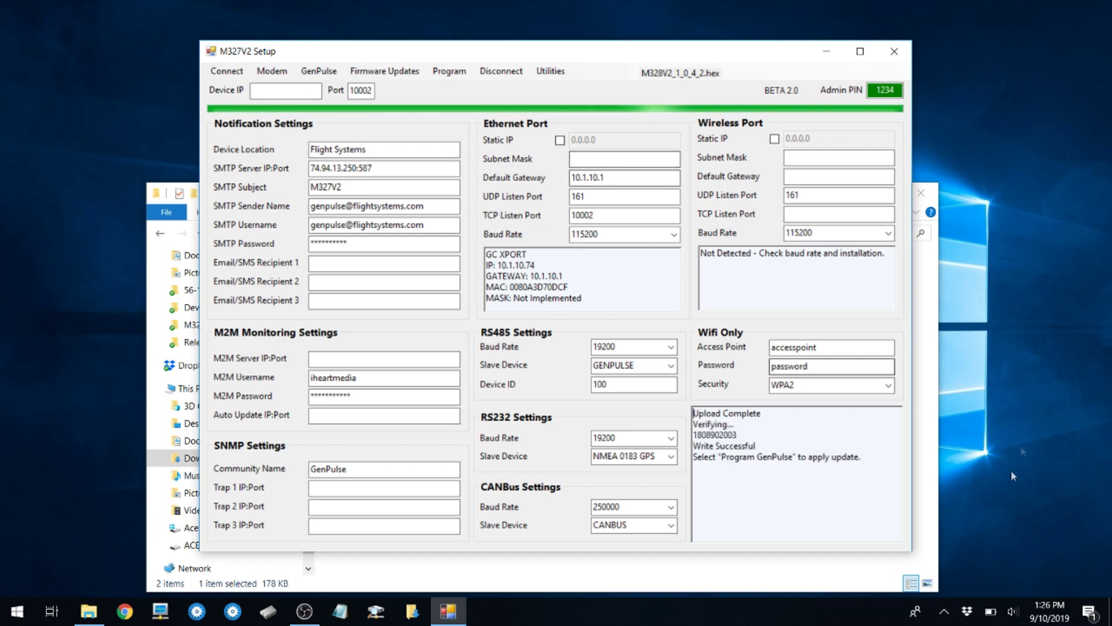
pyautogui.moveTo(864, 458); pyautogui.dragTo(705, 463)
# Step: Apply the update with Program GenPulse and wait for it to report Success
pyautogui.click(449, 70)
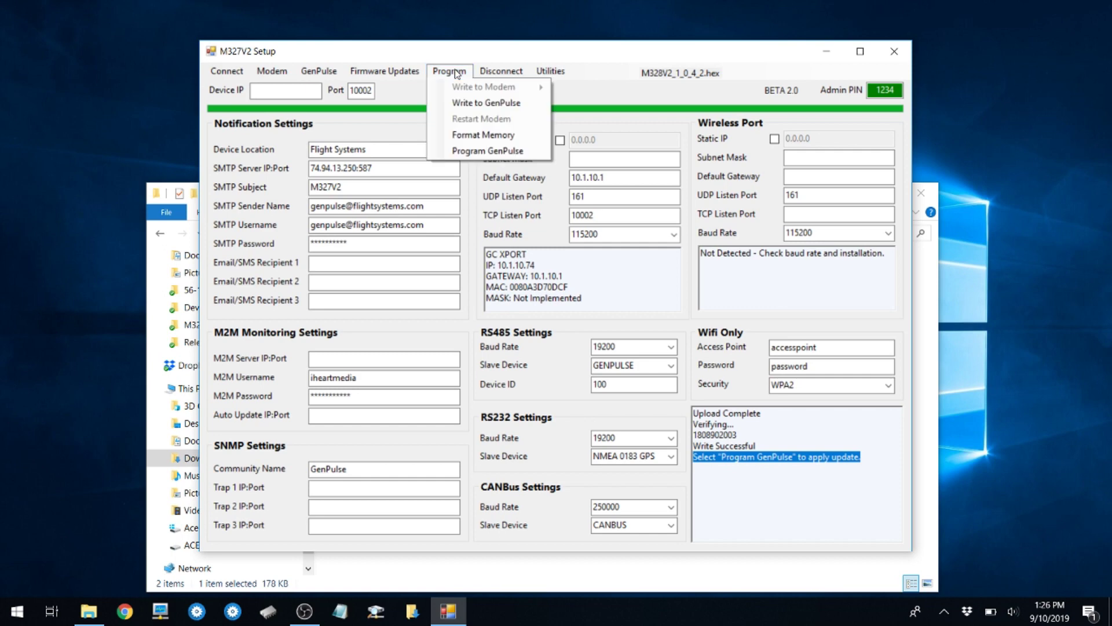
pyautogui.click(492, 150)
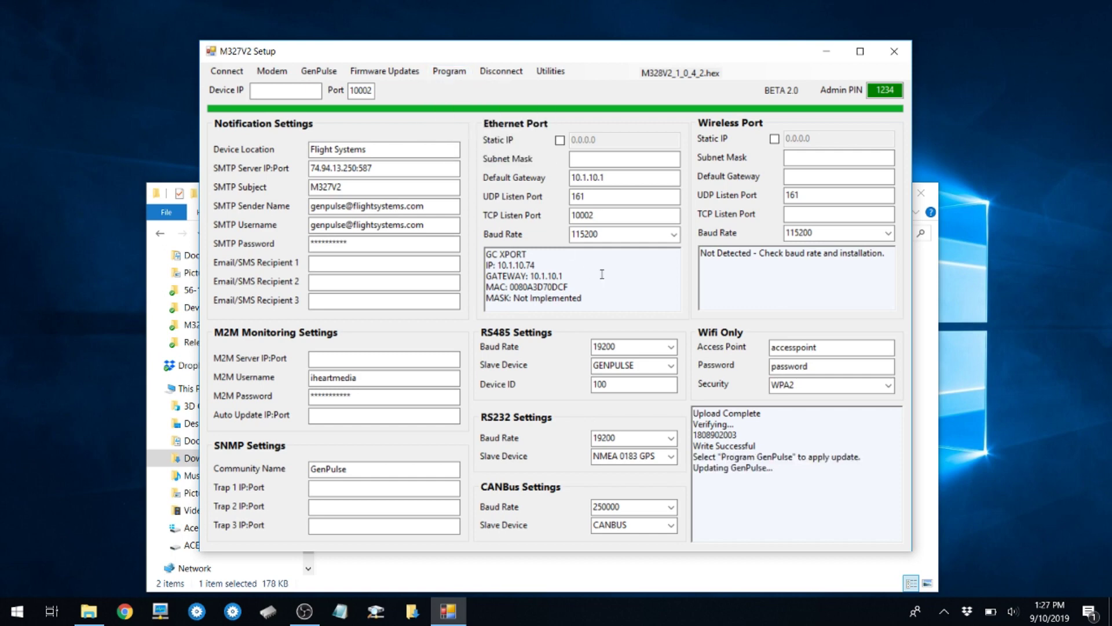
pyautogui.moveTo(780, 466); pyautogui.dragTo(690, 470)
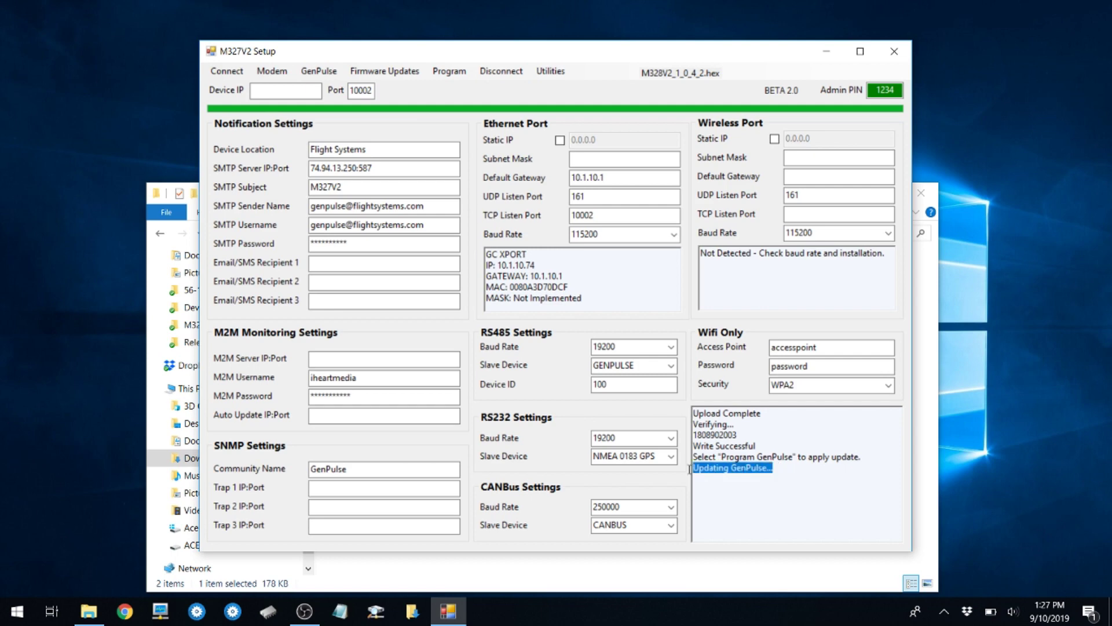
pyautogui.click(841, 517)
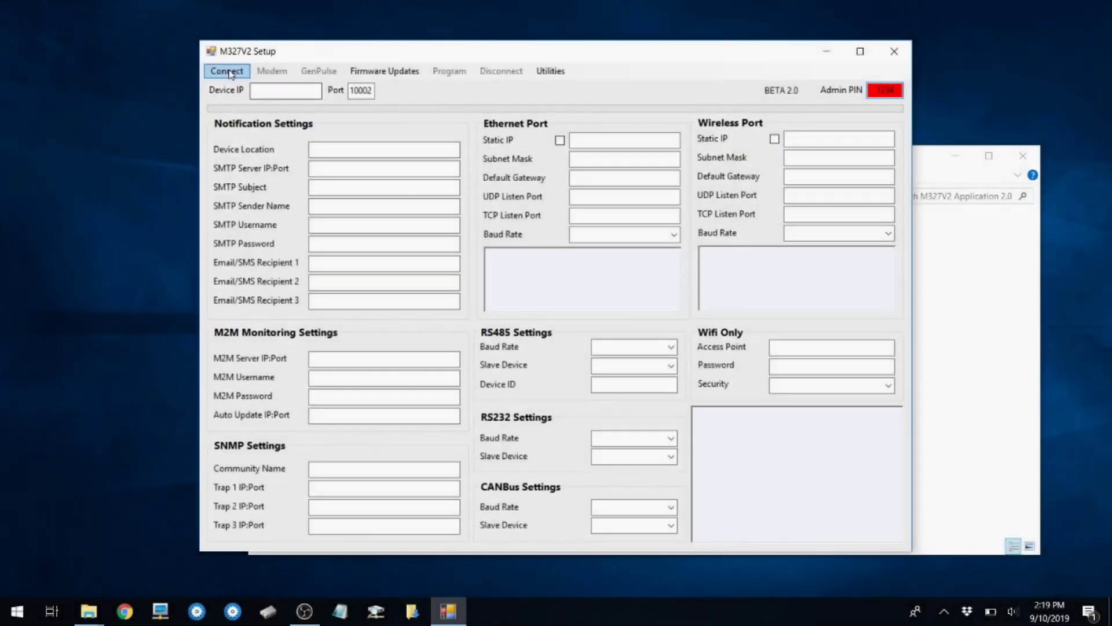
pyautogui.click(226, 71)
pyautogui.moveTo(261, 91)
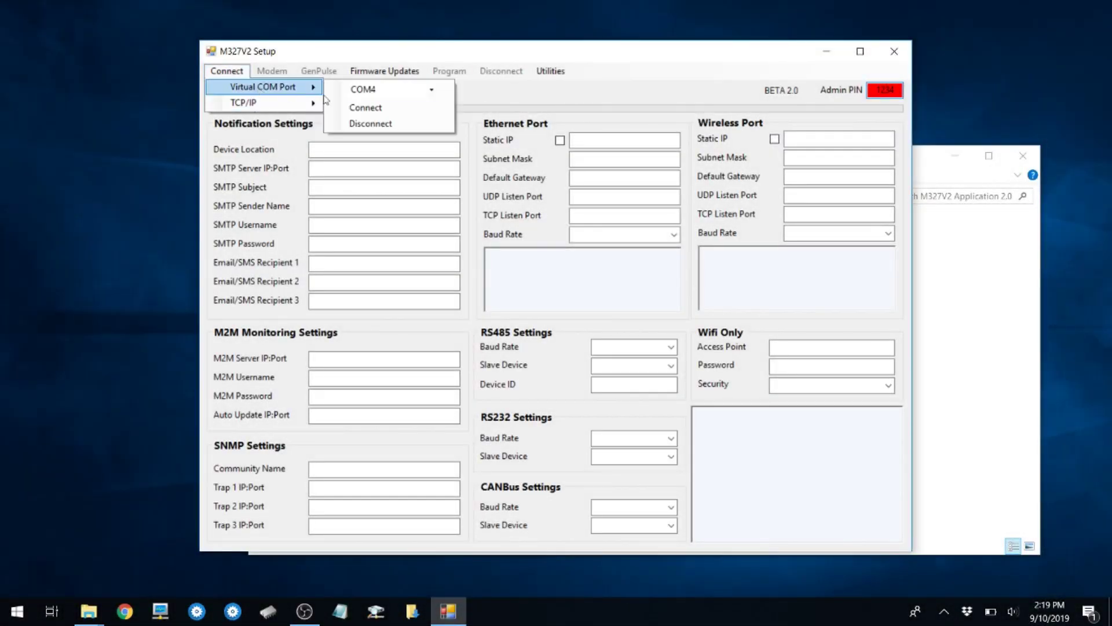
pyautogui.click(383, 110)
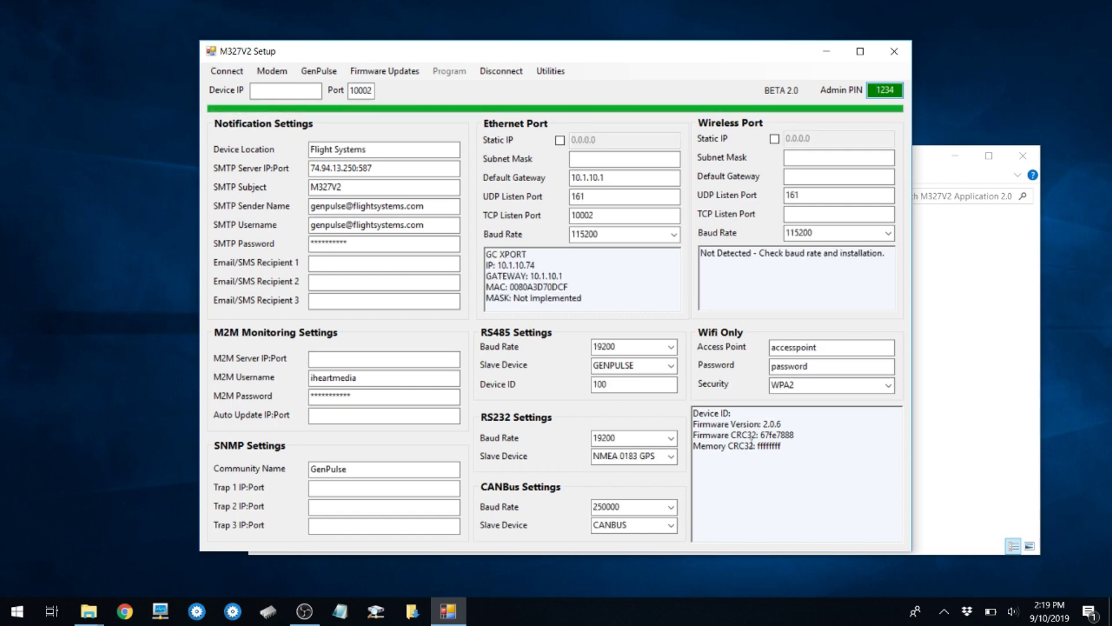
pyautogui.moveTo(780, 413); pyautogui.dragTo(685, 414)
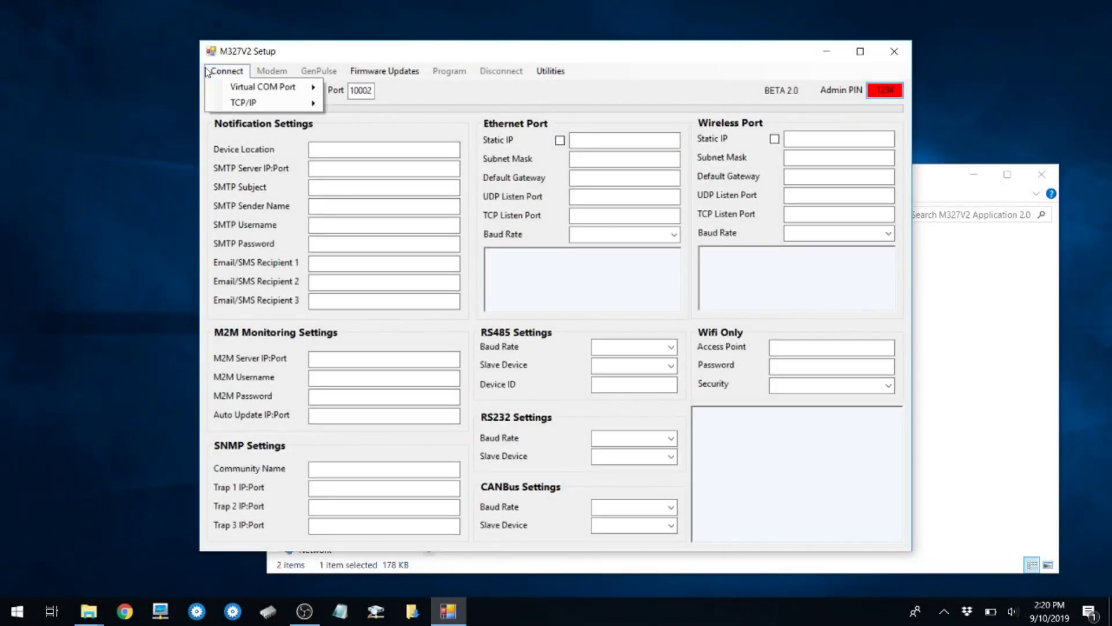
# Step: Reconnect to the device on COM4 via Virtual COM Port
pyautogui.moveTo(279, 91)
pyautogui.click(357, 107)
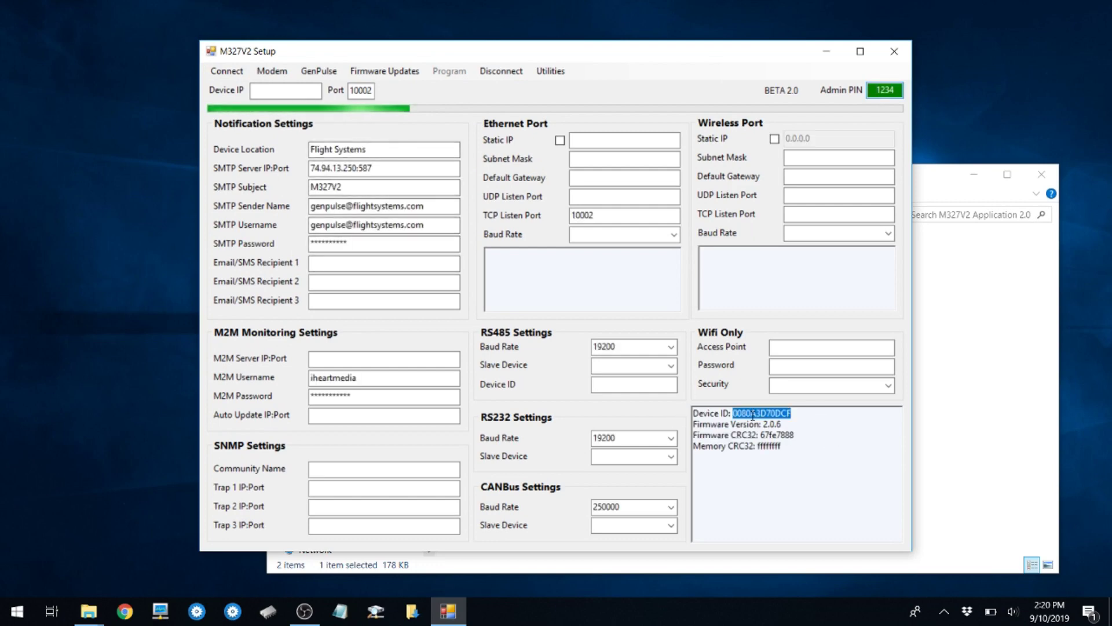
pyautogui.click(771, 482)
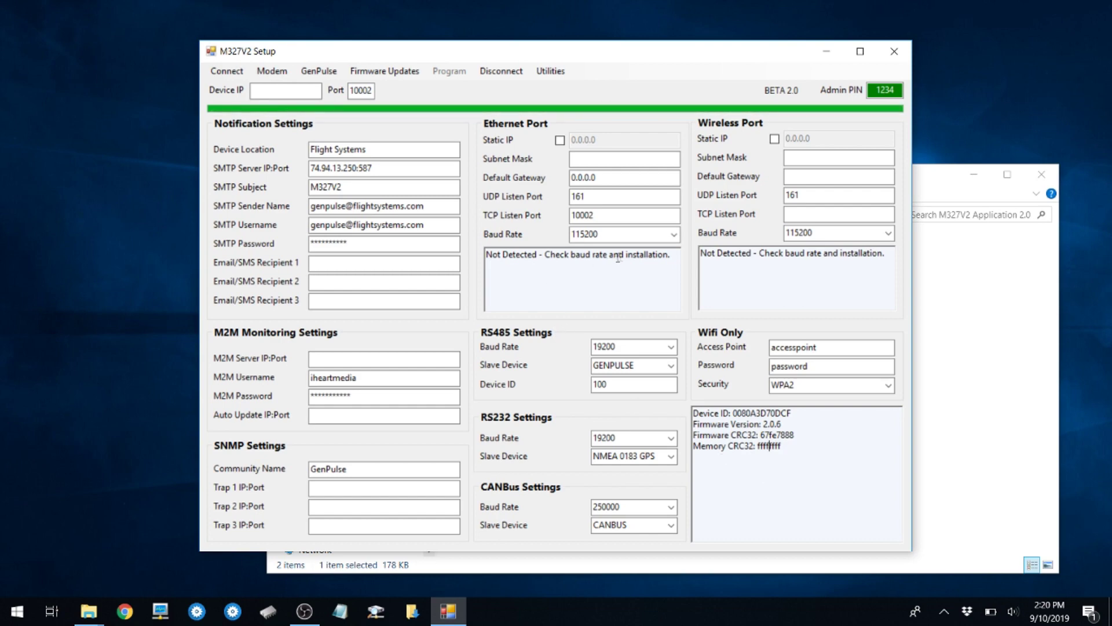
pyautogui.moveTo(678, 258); pyautogui.dragTo(449, 262)
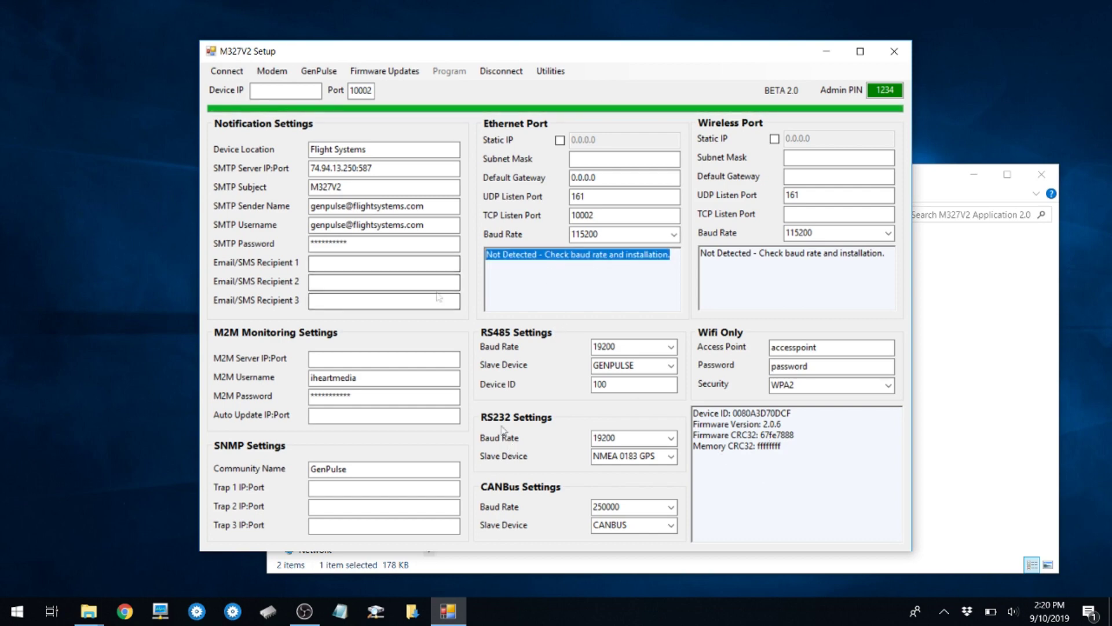
# Step: Read the modem settings twice until the GC XPORT shows IP 10.1.10.74, gateway 10.1.10.1
pyautogui.click(272, 71)
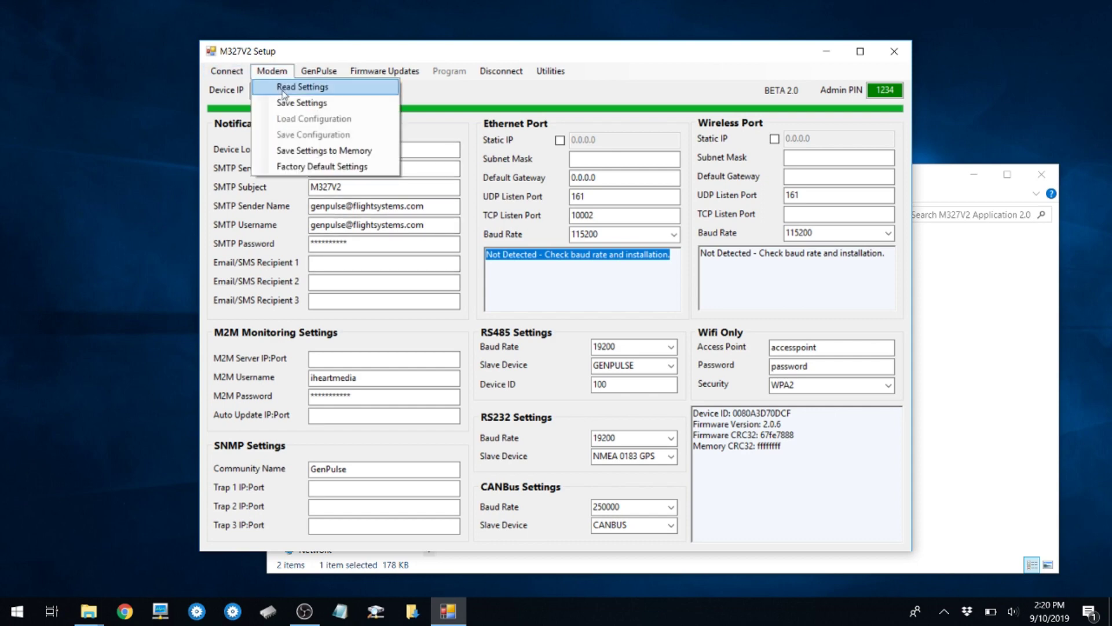
pyautogui.click(284, 87)
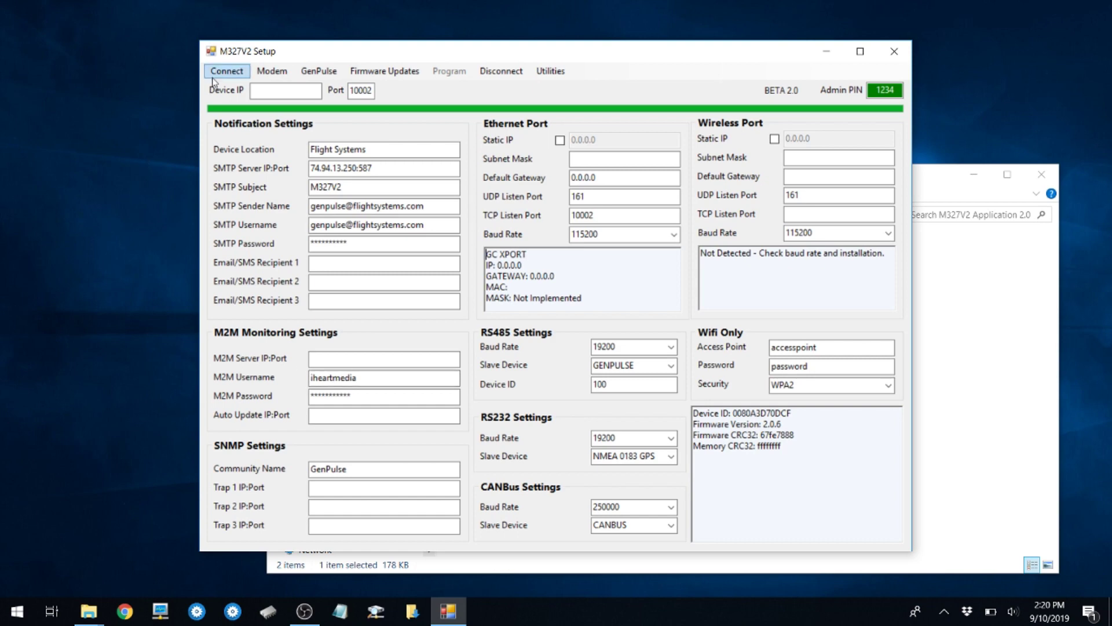
pyautogui.click(269, 72)
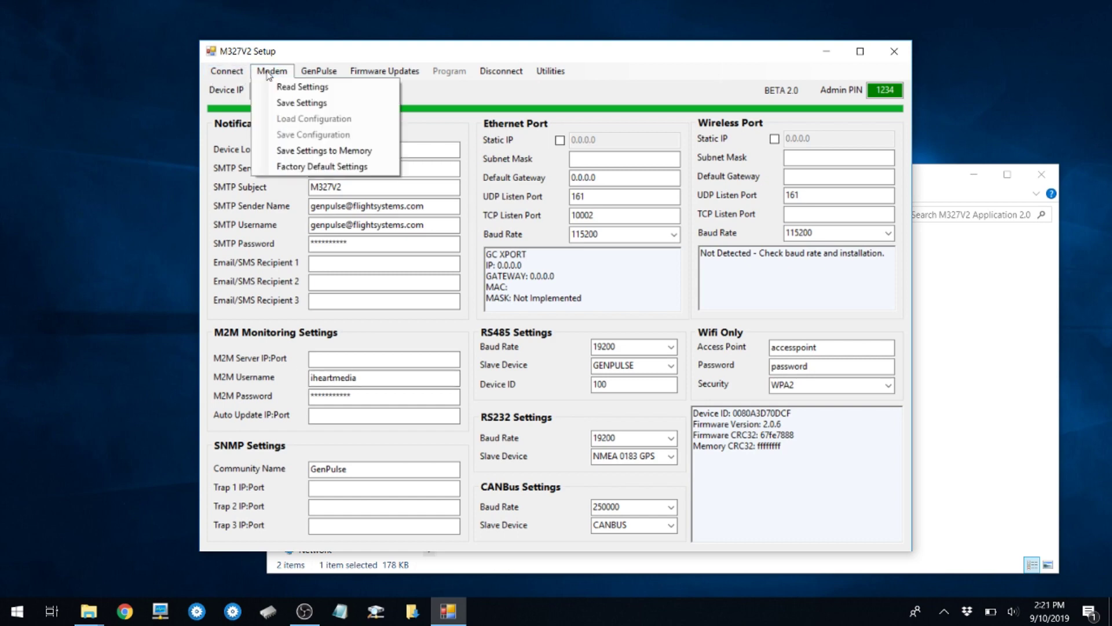
pyautogui.click(289, 82)
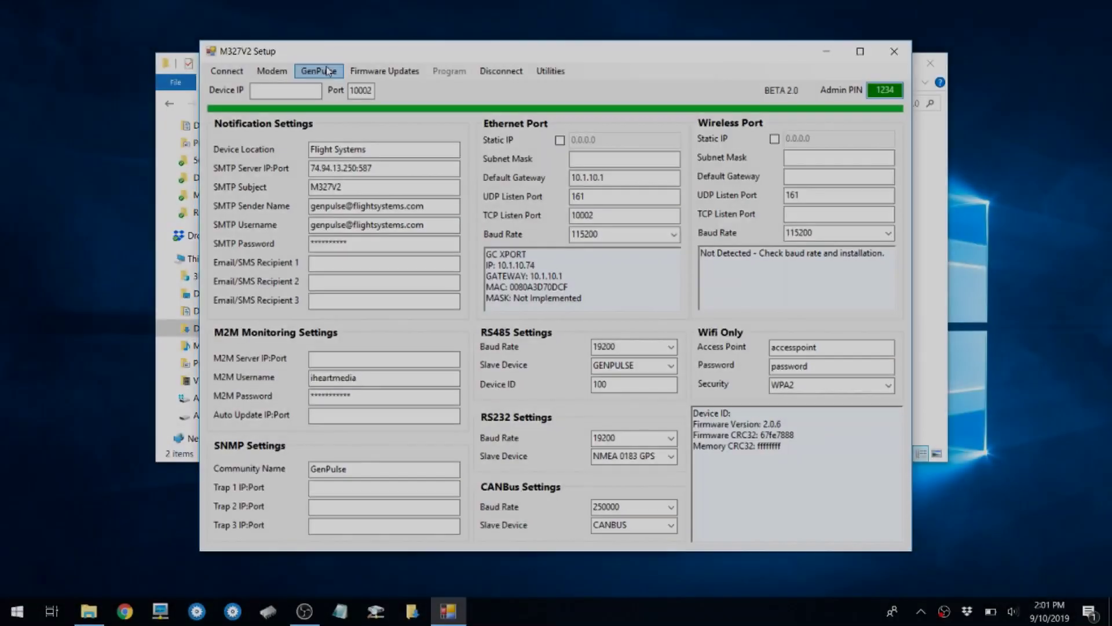
# Step: Check the current readings on the GenPulse Dashboard
pyautogui.click(318, 71)
pyautogui.click(349, 102)
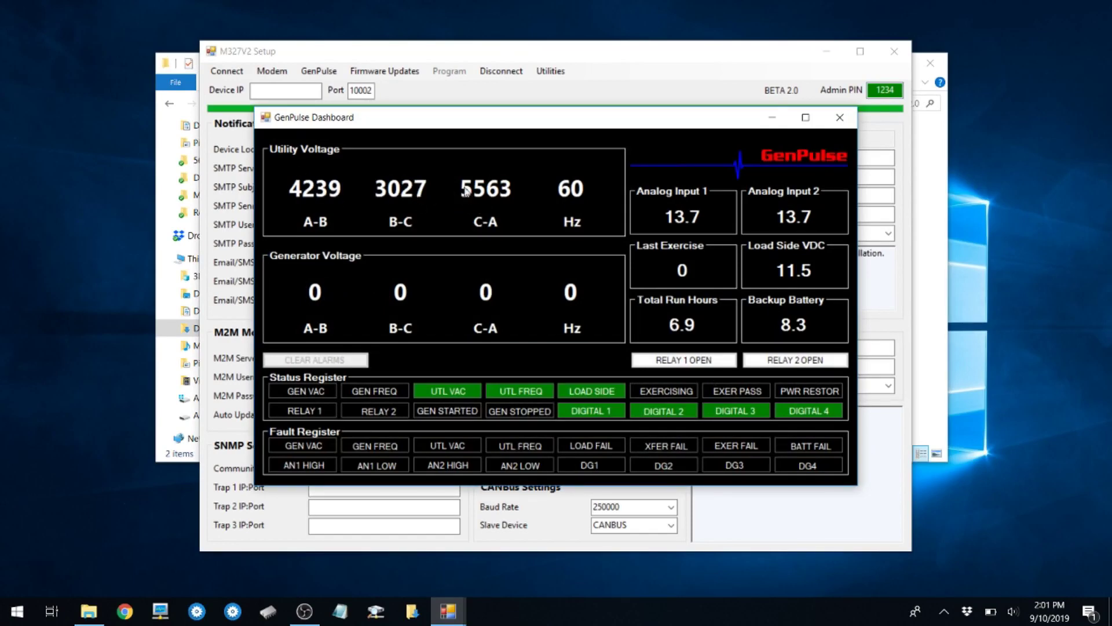
pyautogui.click(838, 120)
# Step: Enter 174 in the Generator Volts and Utility Volts calibration fields
pyautogui.click(318, 70)
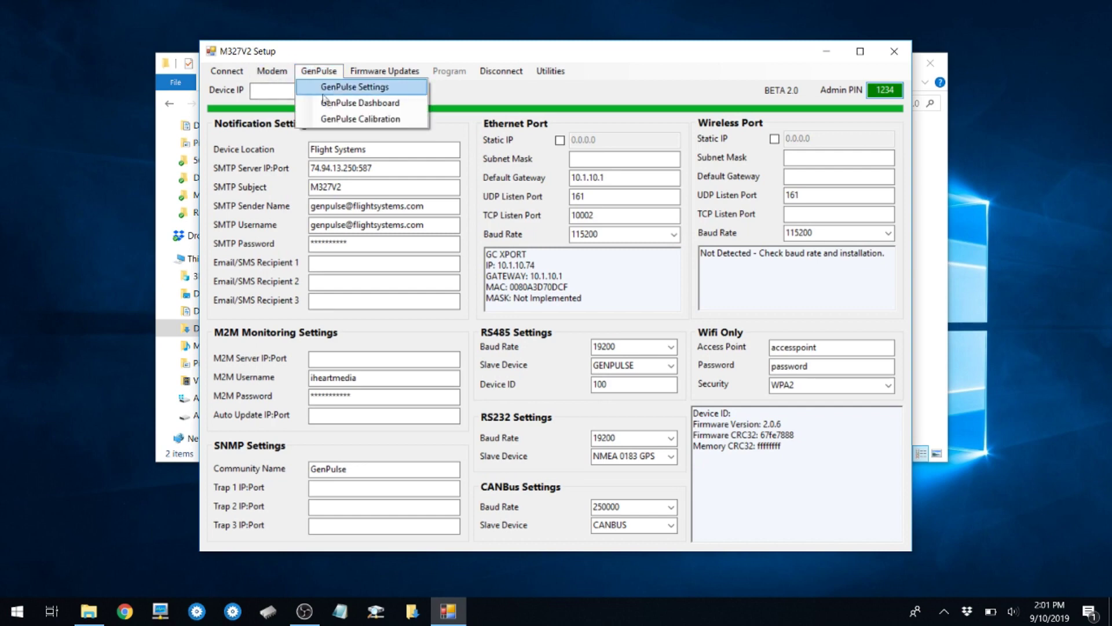
pyautogui.click(338, 119)
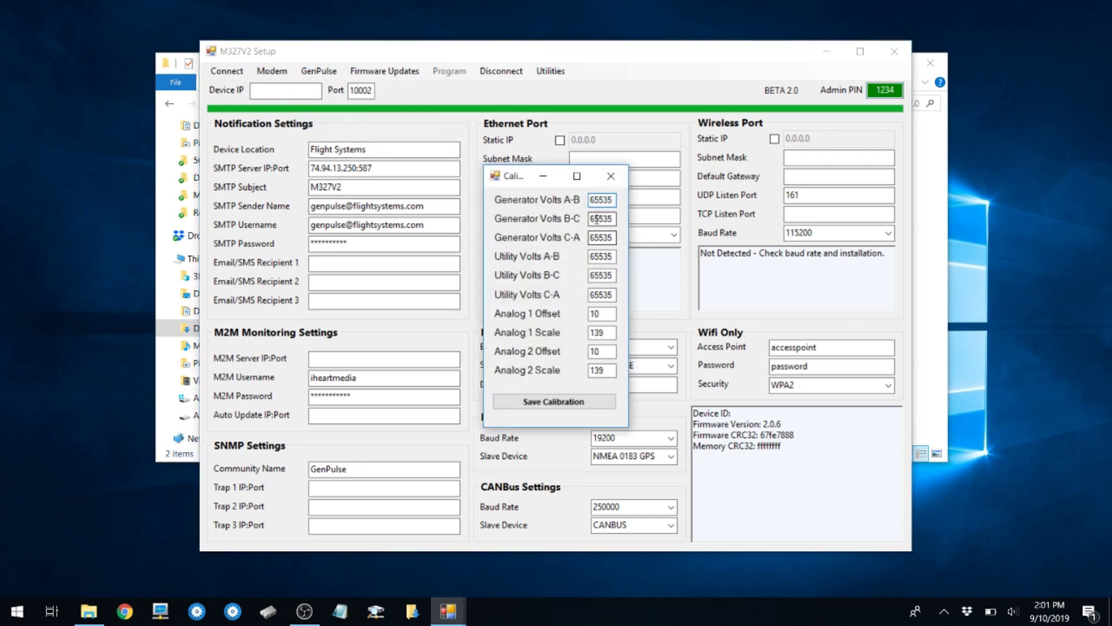
pyautogui.doubleClick(599, 200)
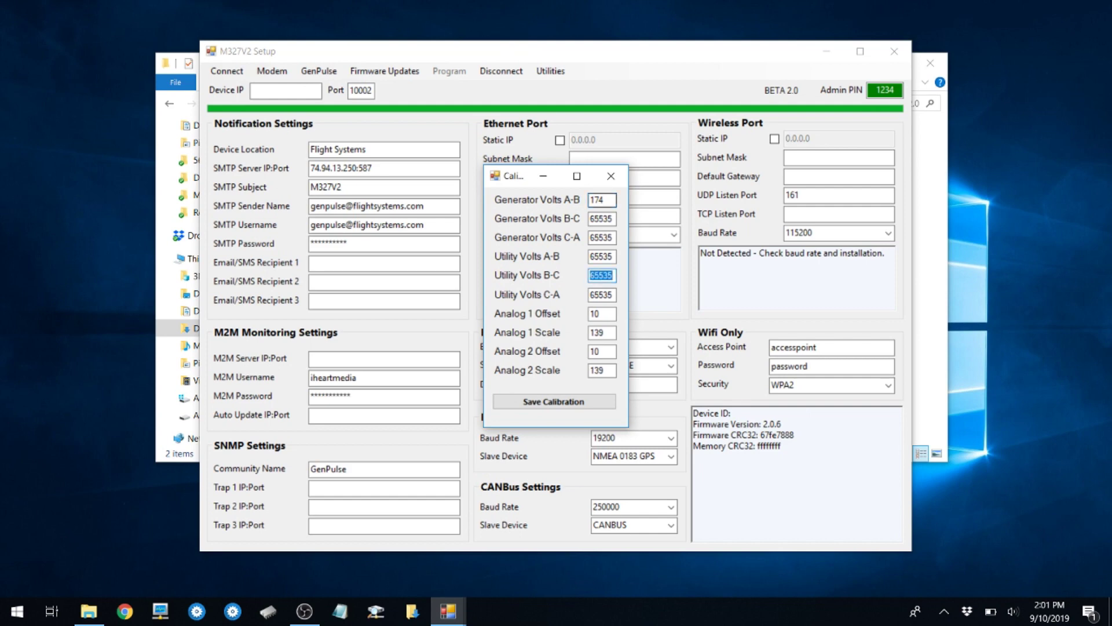
pyautogui.write('174')
pyautogui.hotkey('shift', 'Tab')
pyautogui.write('174')
pyautogui.hotkey('shift', 'Tab')
pyautogui.write('174')
pyautogui.hotkey('shift', 'Tab')
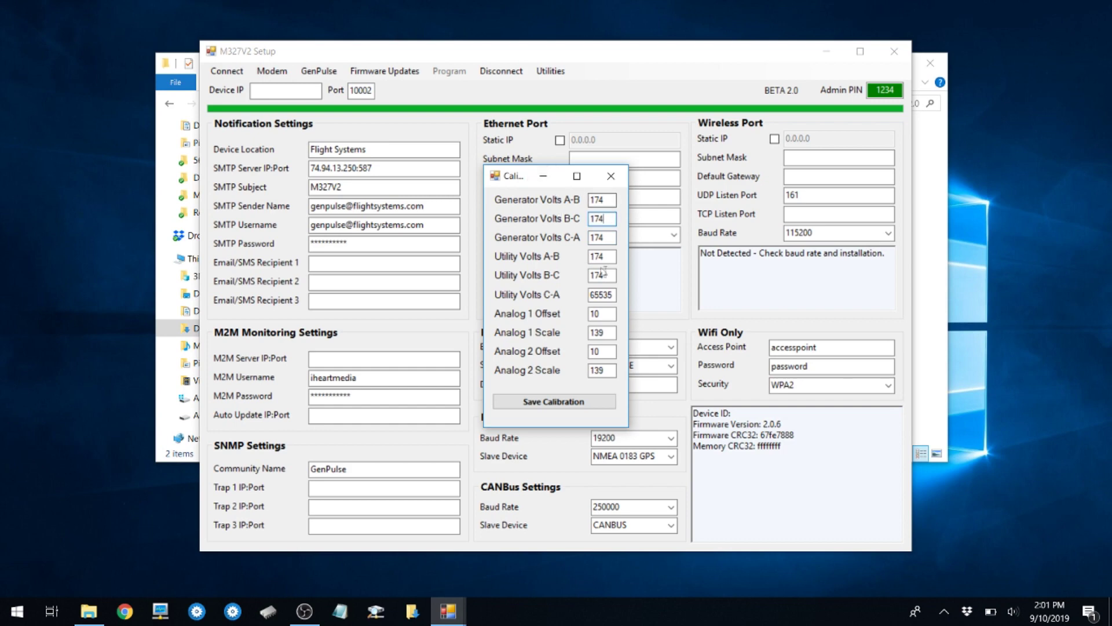
pyautogui.doubleClick(607, 293)
pyautogui.write('174')
# Step: Save the calibration and confirm the dashboard shows utility readings 237/130/119
pyautogui.click(583, 404)
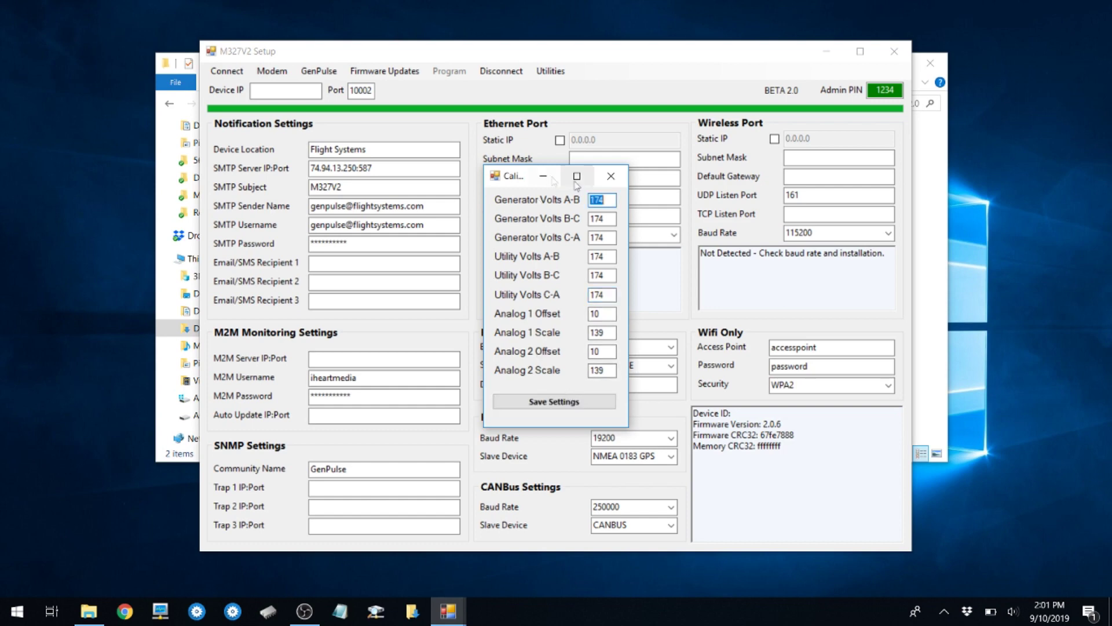
pyautogui.click(611, 176)
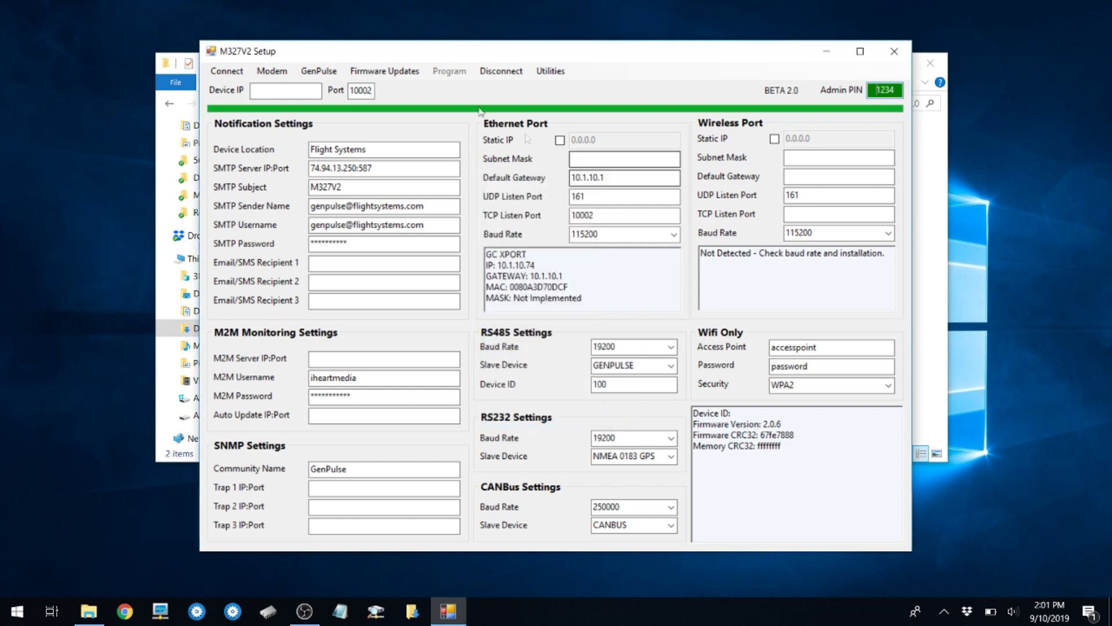
pyautogui.click(318, 71)
pyautogui.click(348, 105)
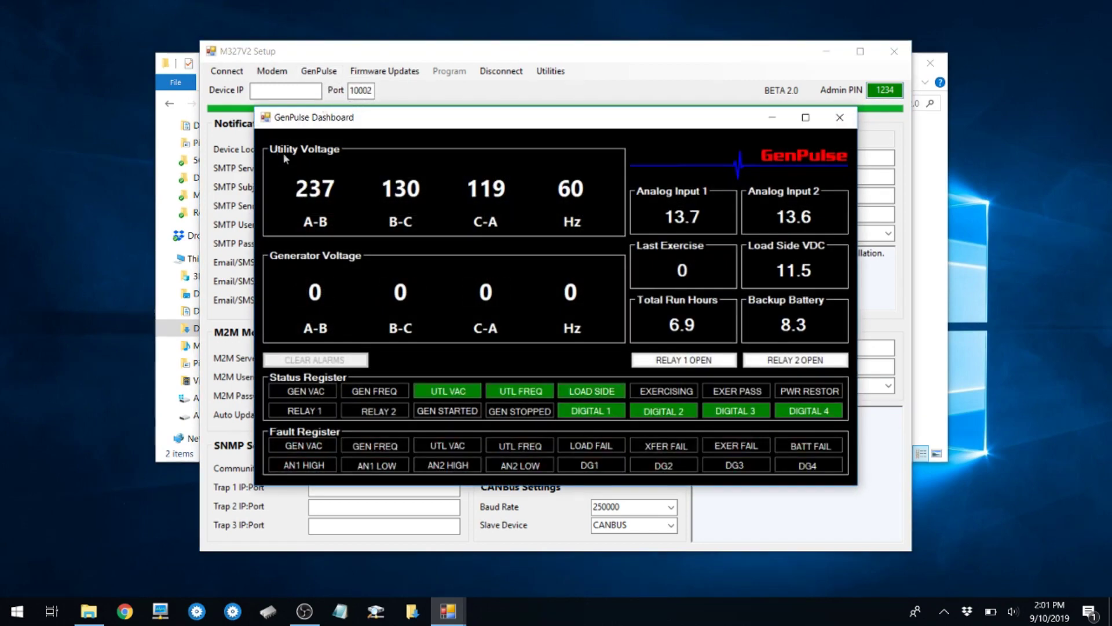